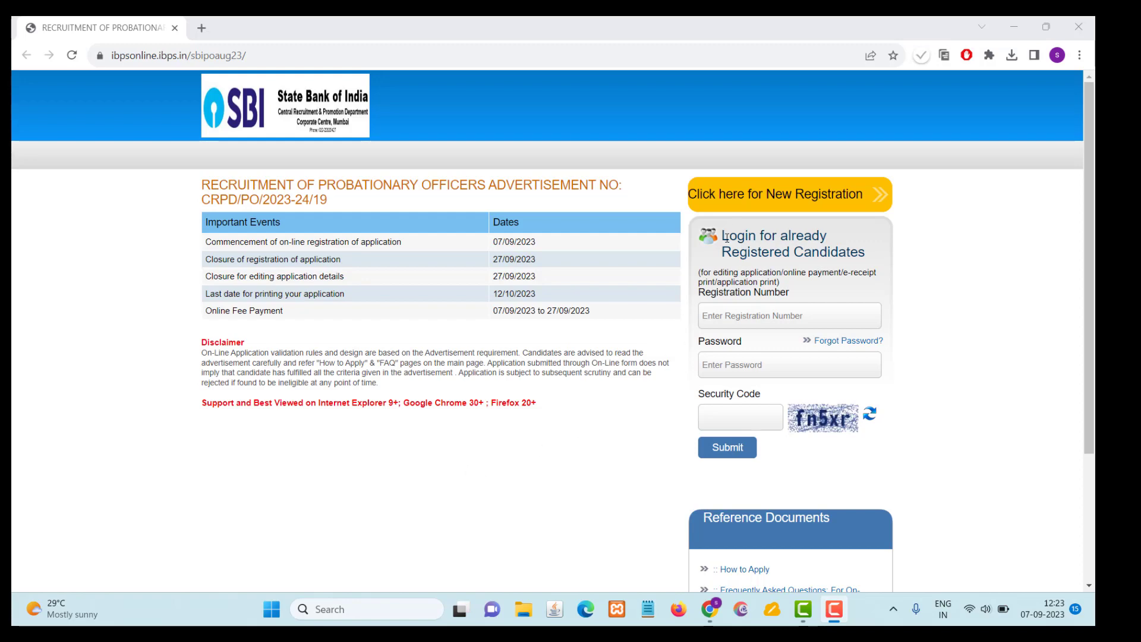
- Start a new registration and enter the candidate's first name in both the First Name and Confirm First Name fields
click(767, 203)
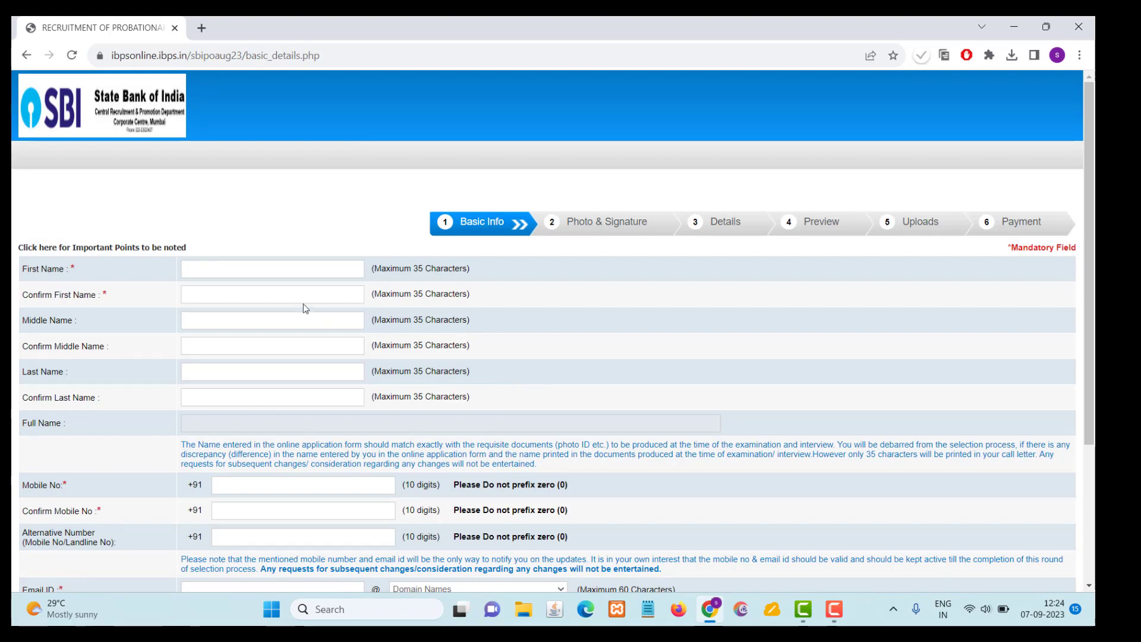
click(285, 269)
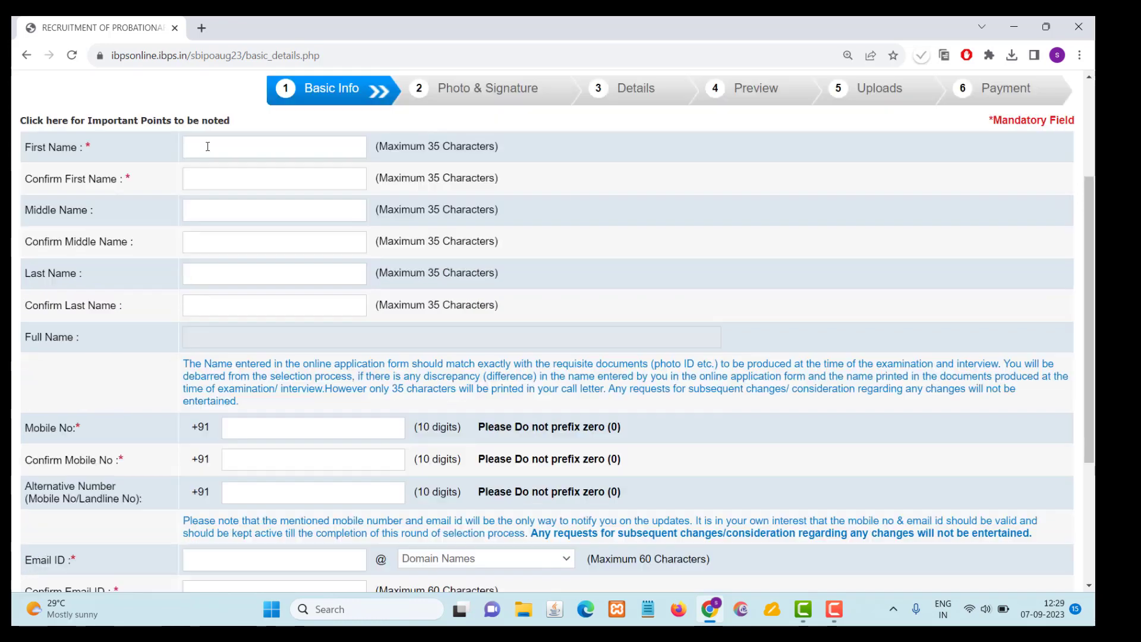
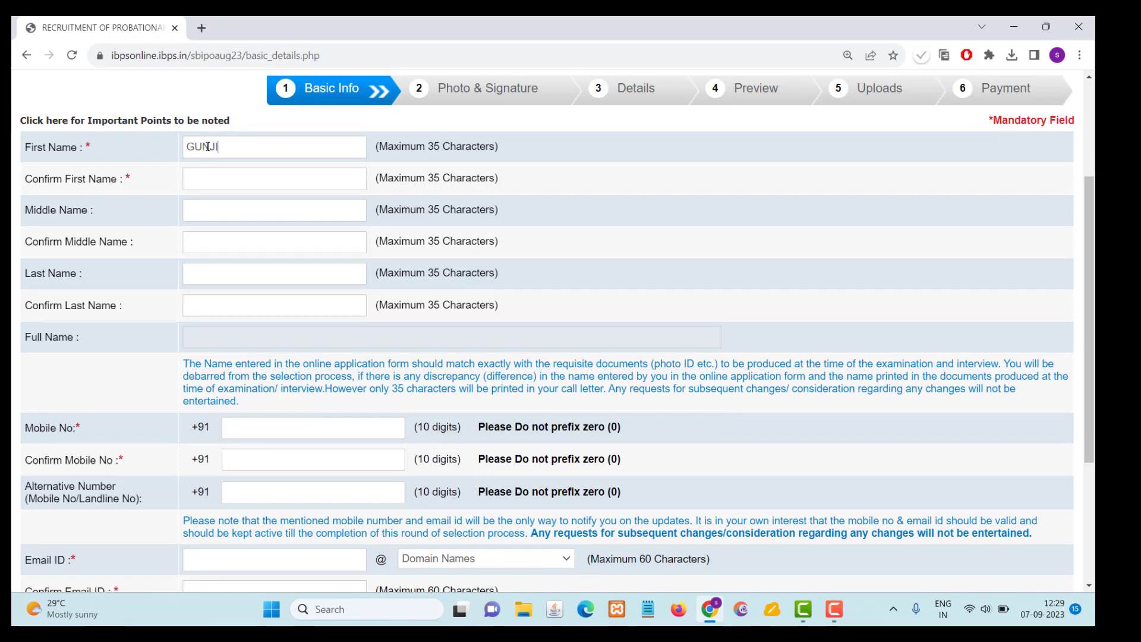
click(197, 170)
- Enter the candidate's middle name in both the Middle Name and Confirm Middle Name fields
click(201, 209)
click(201, 242)
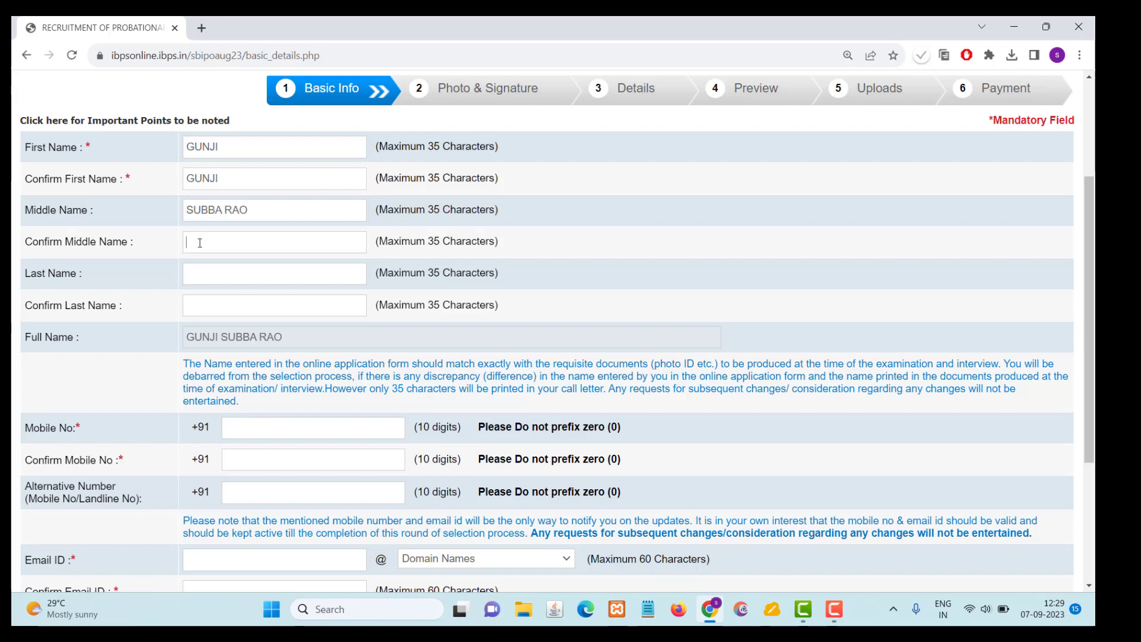
- Fill in the candidate's mobile number, its confirmation, and the alternative contact number
scroll(291, 341, down, 1)
click(250, 353)
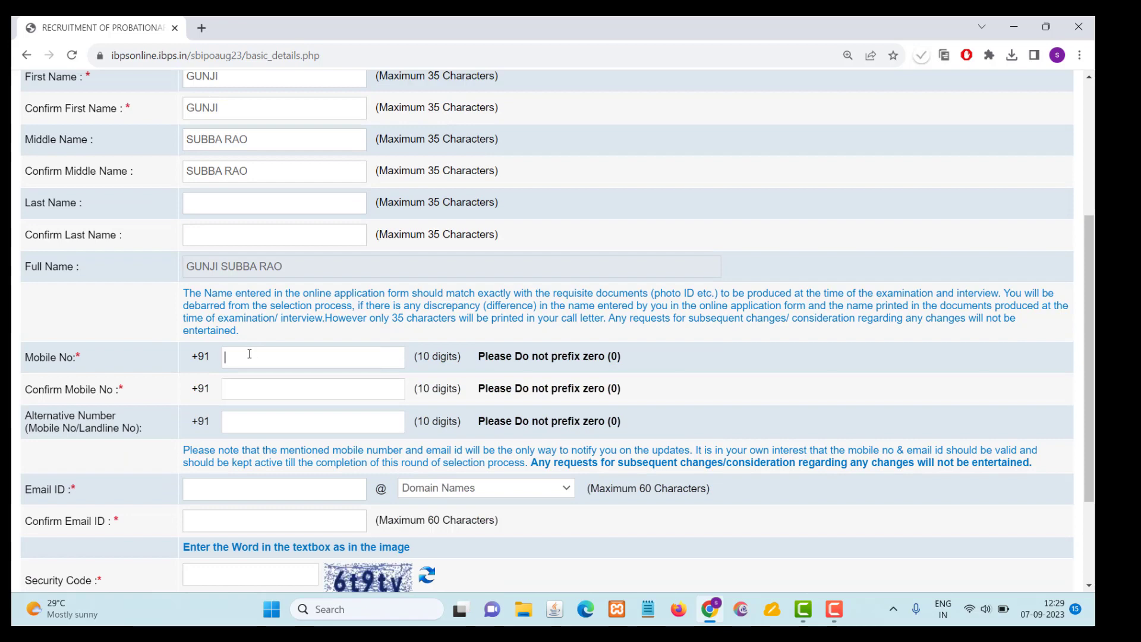
click(239, 391)
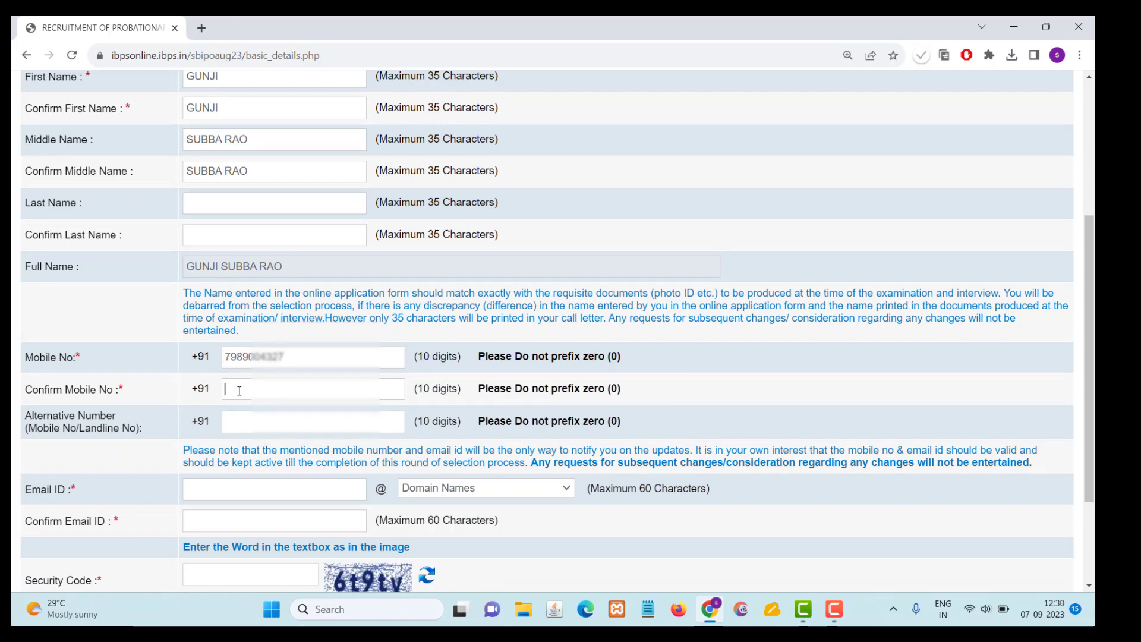
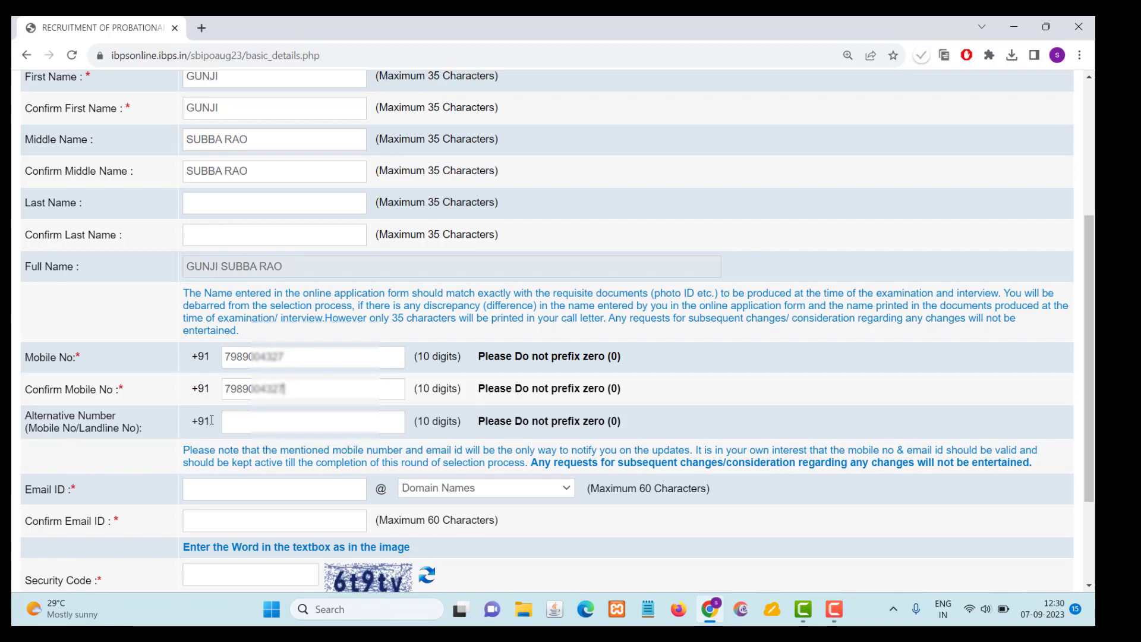
click(238, 423)
- Enter the candidate's e-mail ID with the gmail.com domain and repeat the full address in the confirmation field
scroll(137, 405, down, 1)
scroll(136, 405, down, 1)
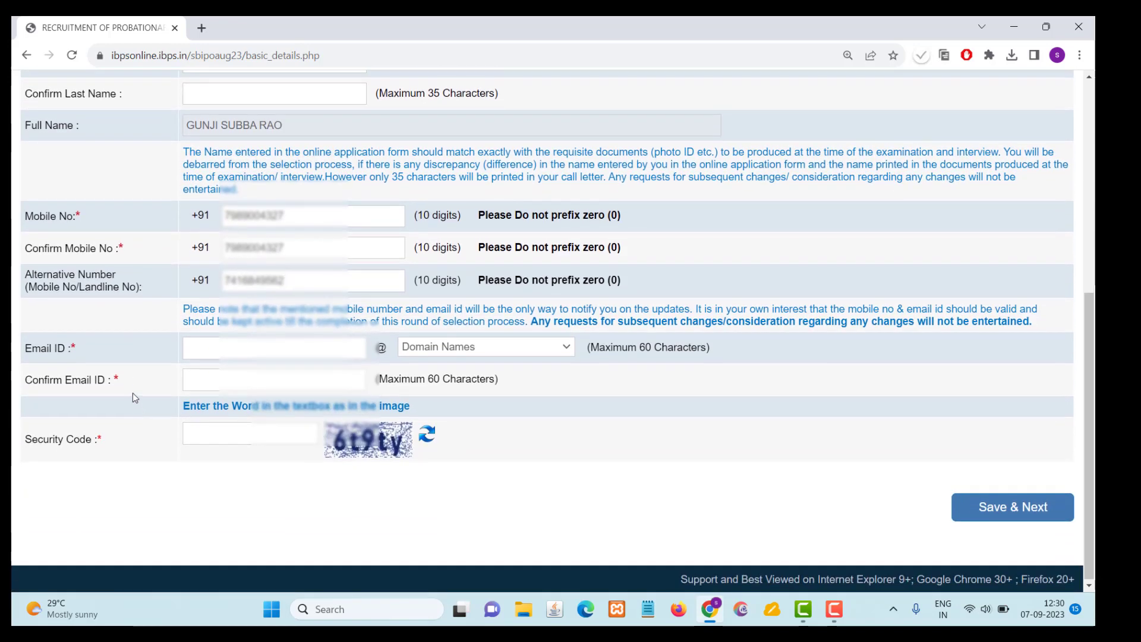
click(208, 345)
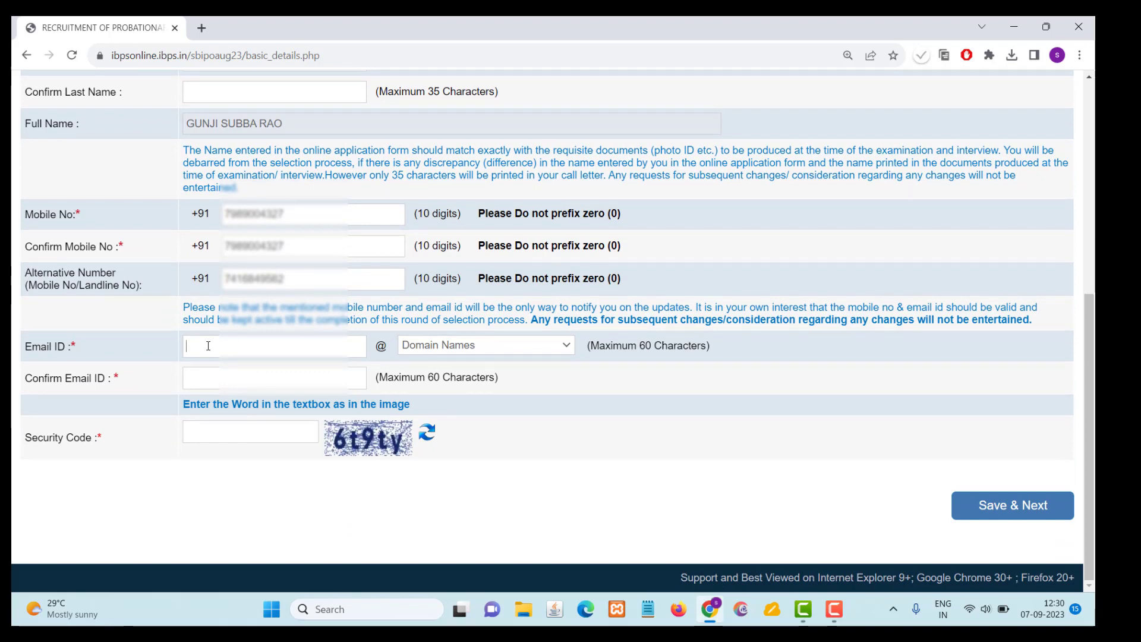
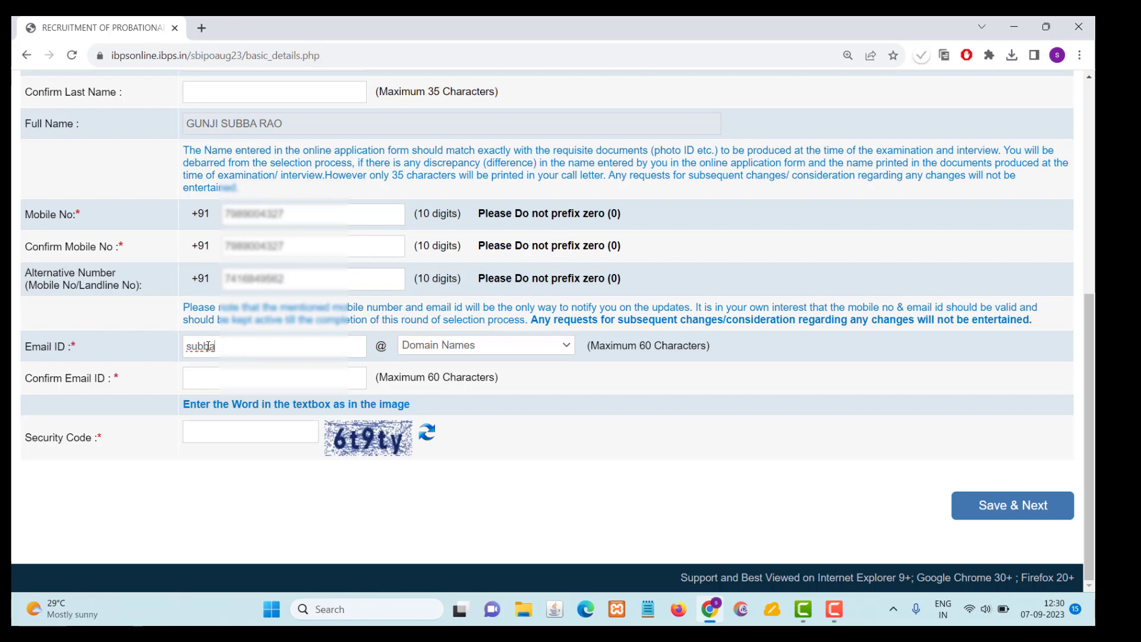
click(434, 348)
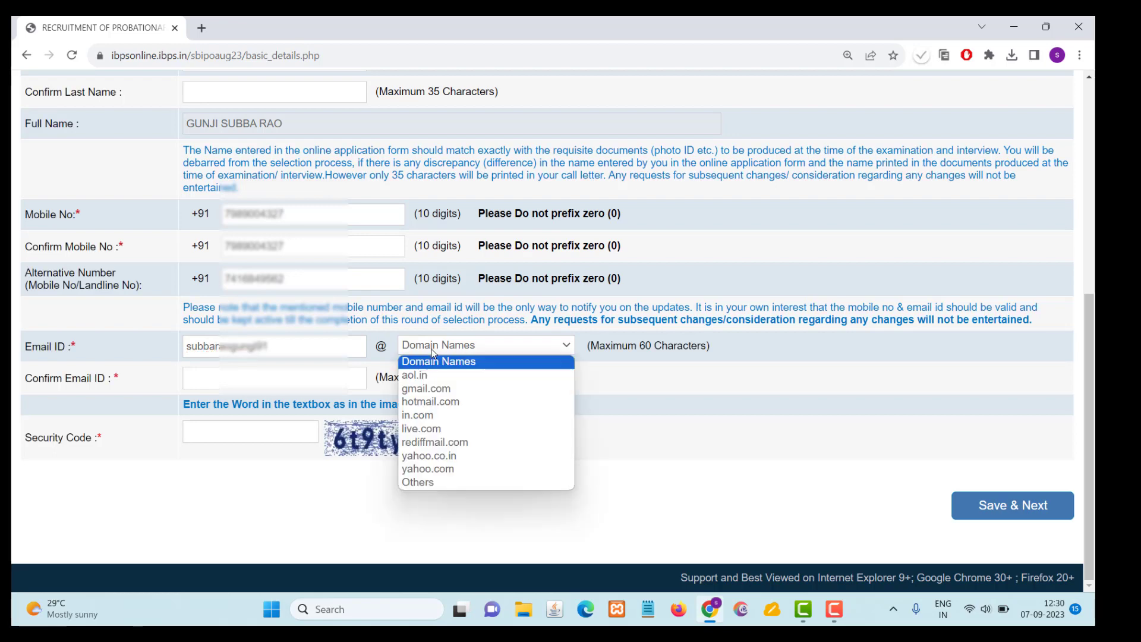
click(434, 389)
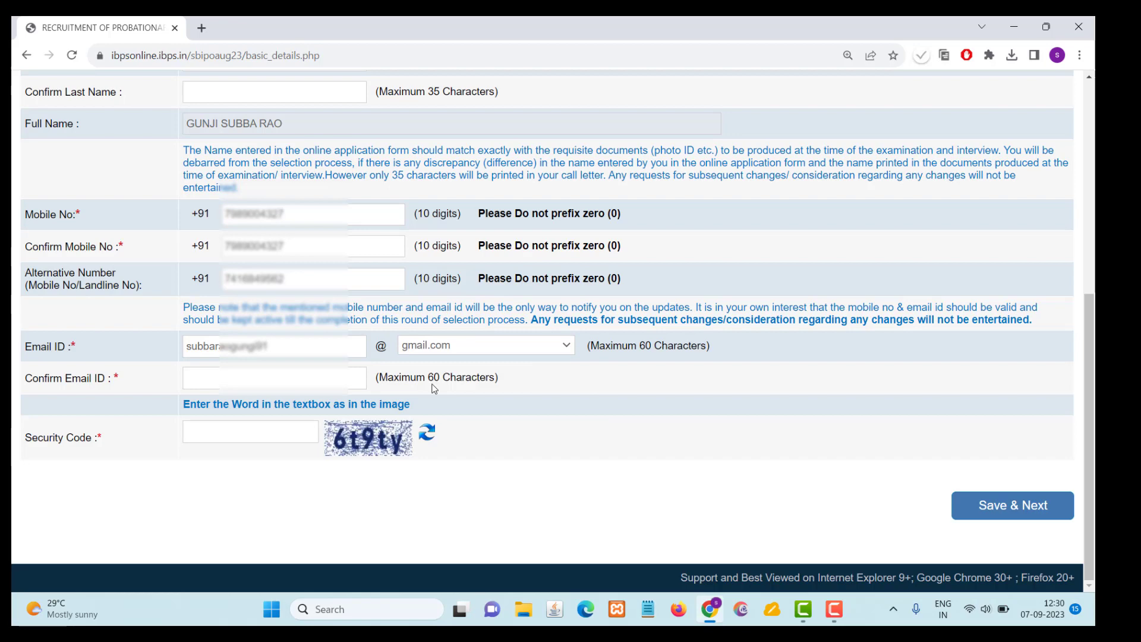
click(319, 380)
key(ctrl+v)
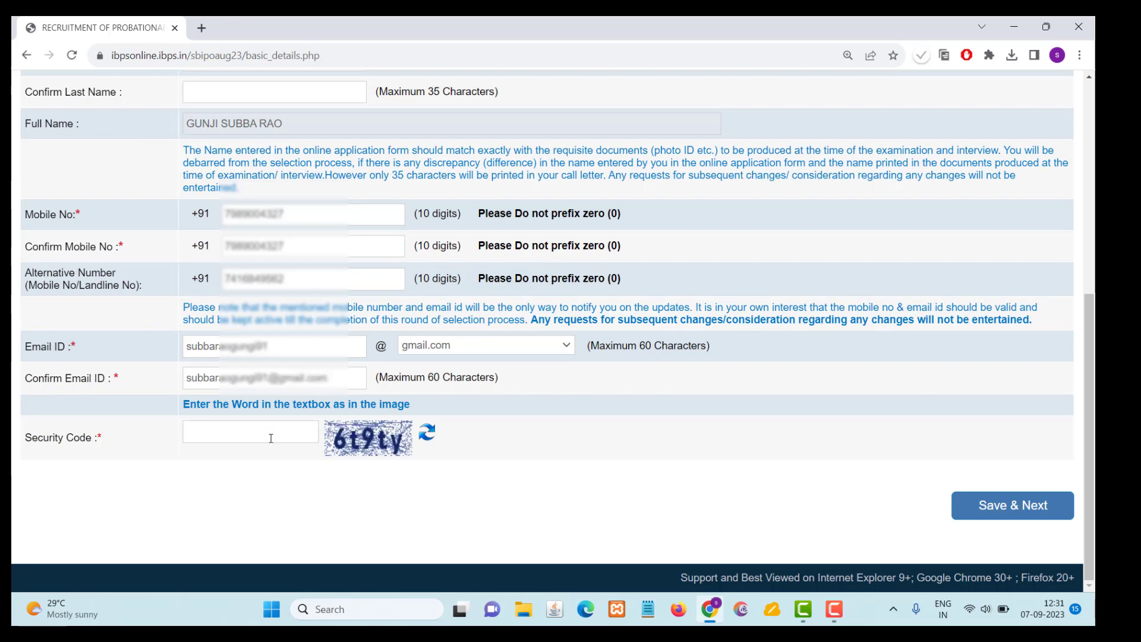
- Enter the security code shown in the image, save the basic information, and confirm that the data is correct
text(6t9ty)
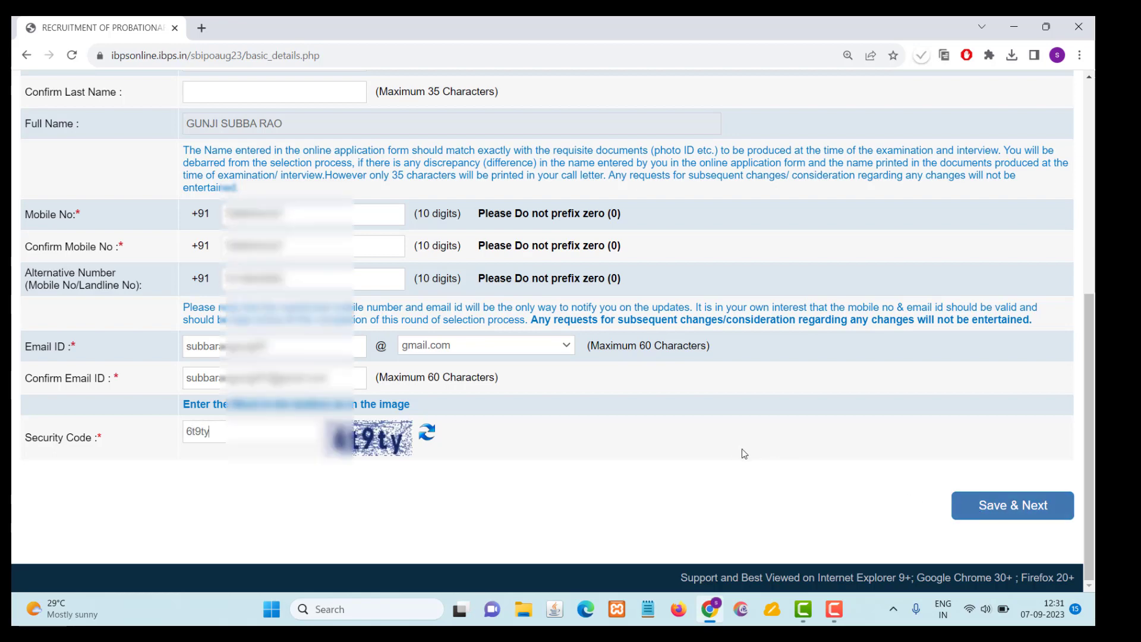
scroll(742, 448, up, 4)
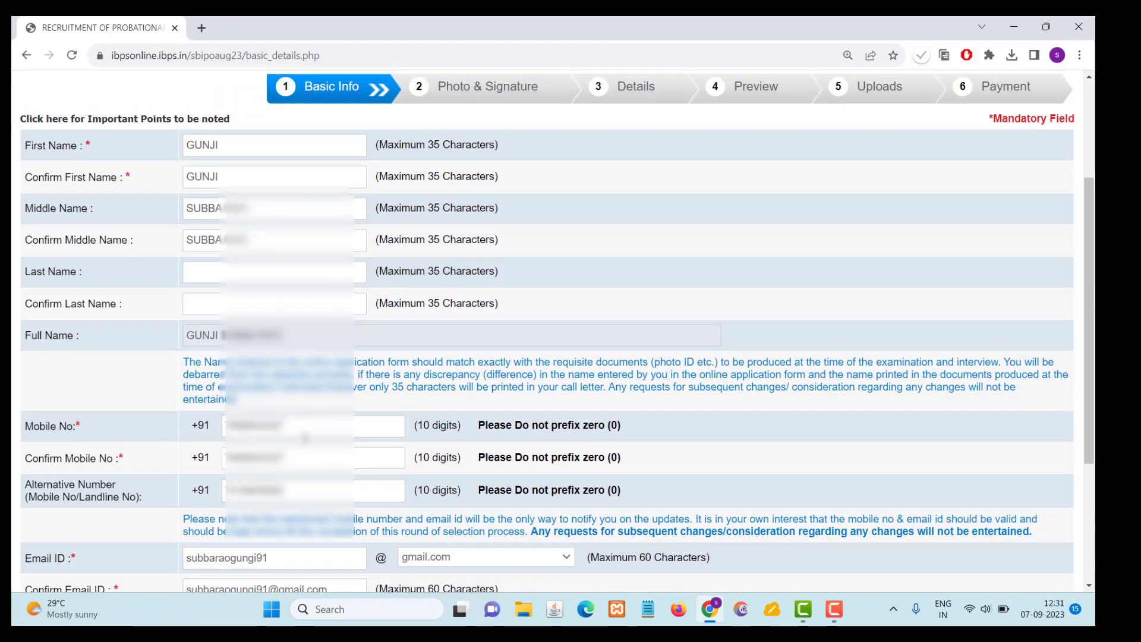
scroll(303, 451, down, 3)
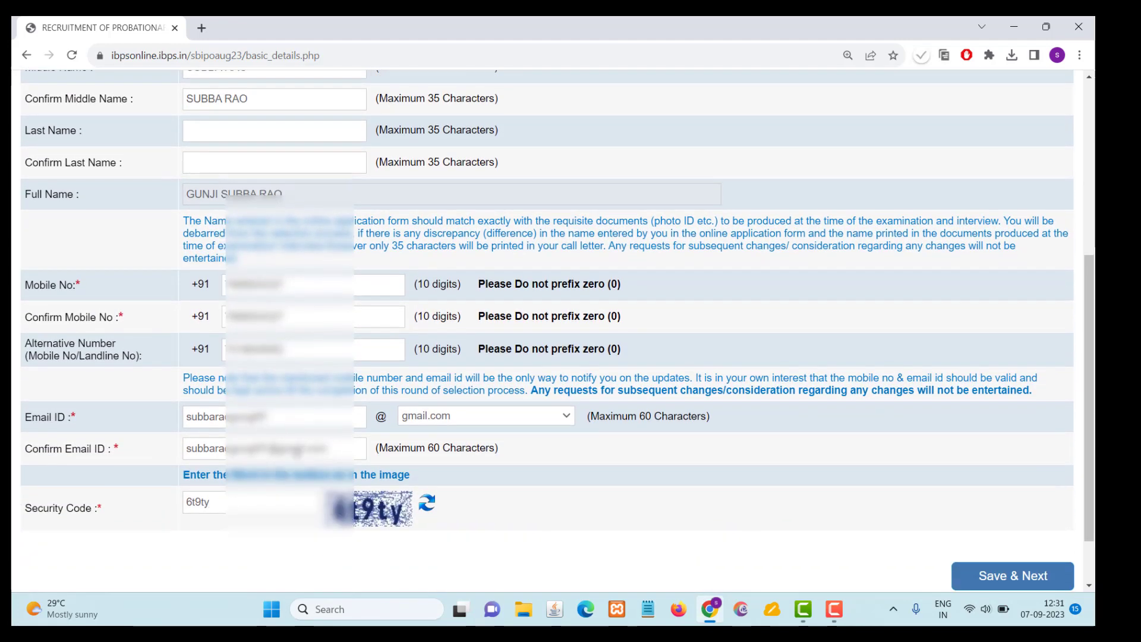
click(969, 579)
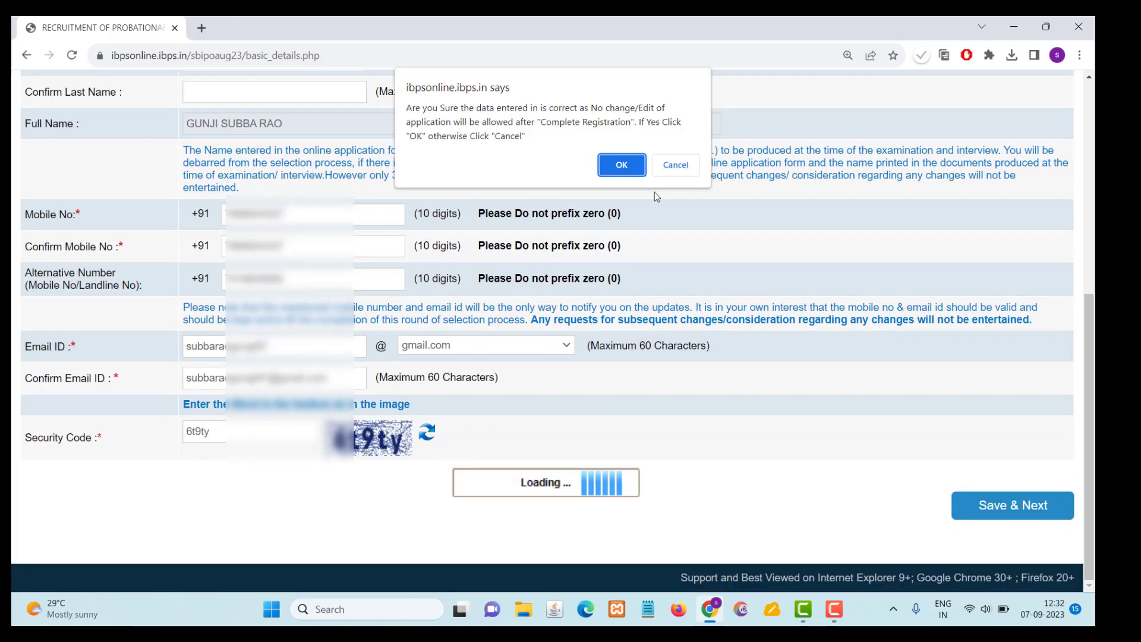
click(625, 164)
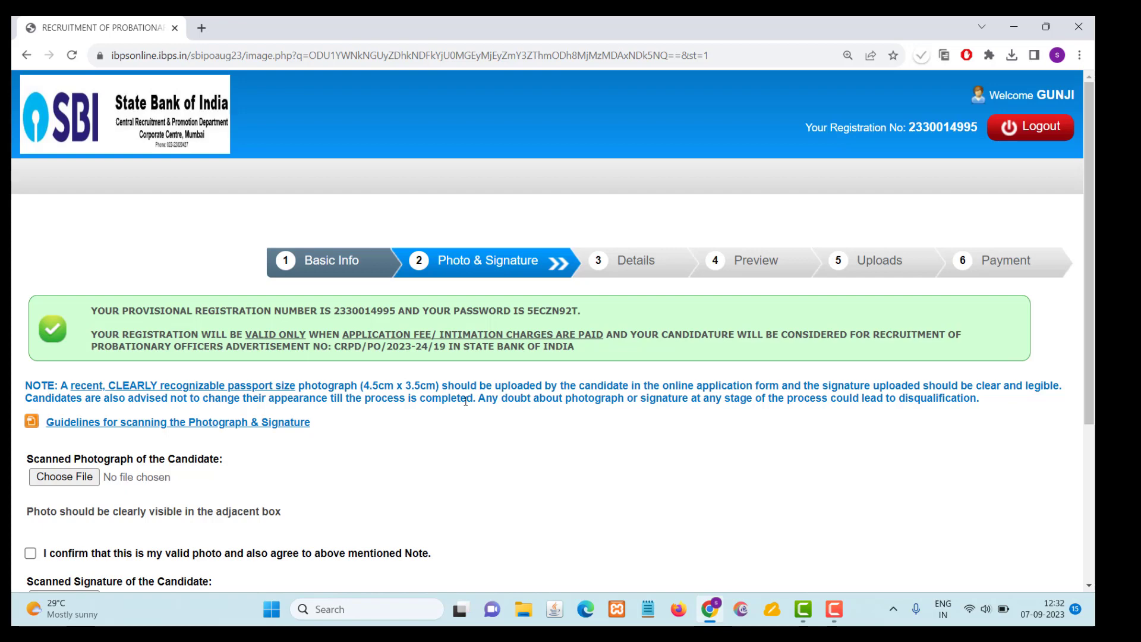
- Upload the candidate's portrait photo from the Downloads folder and confirm that it is a valid photo
scroll(465, 401, down, 2)
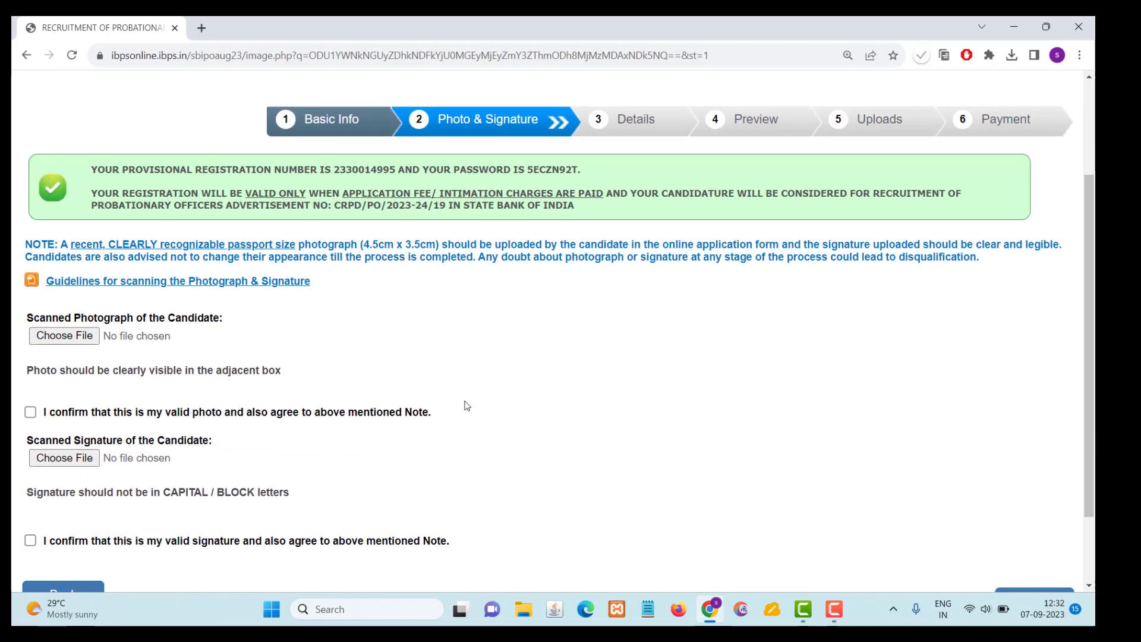
click(64, 336)
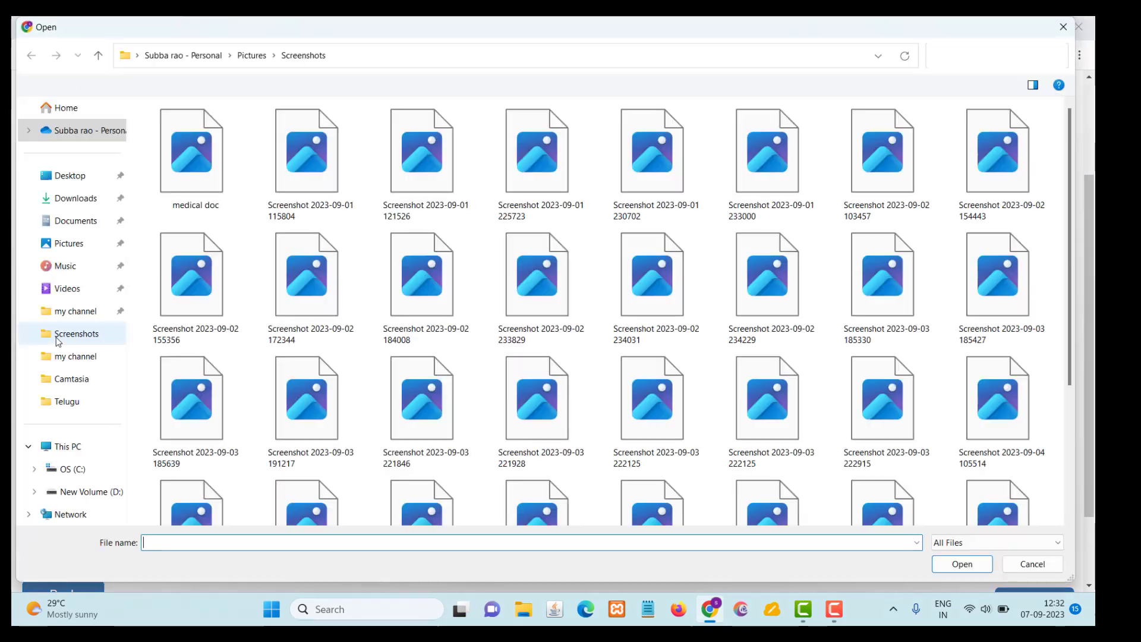
click(85, 205)
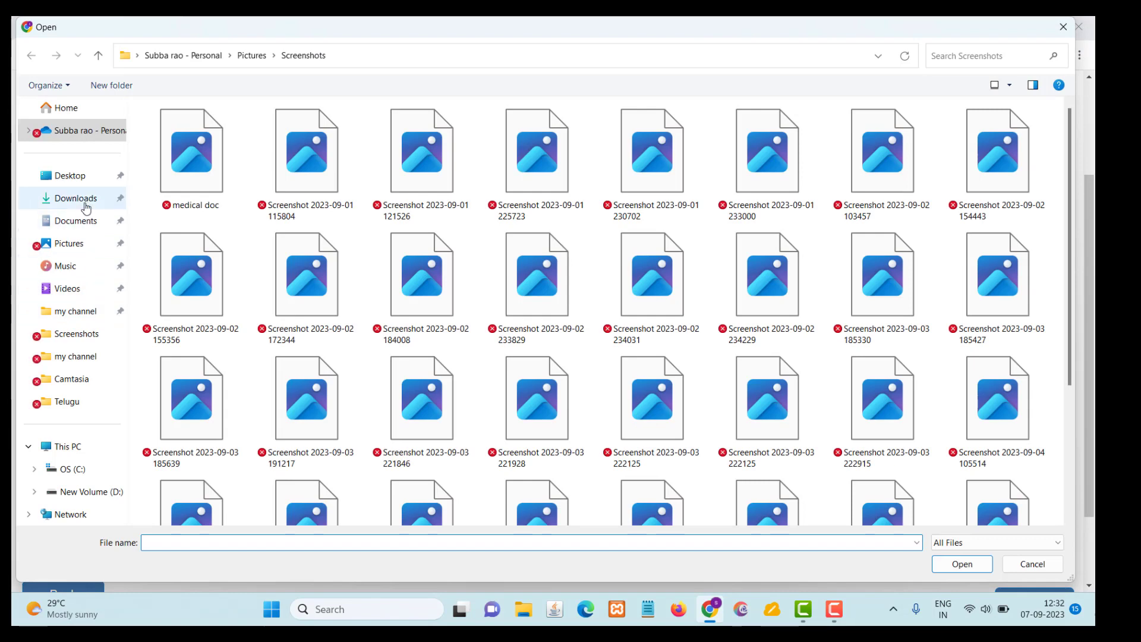
click(252, 157)
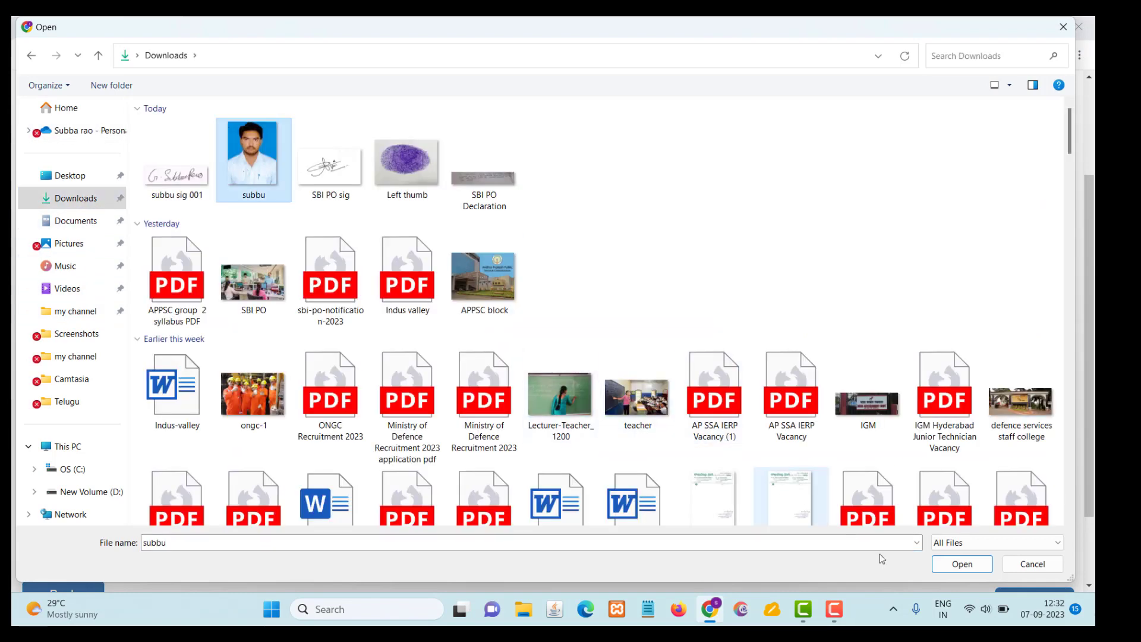
click(961, 563)
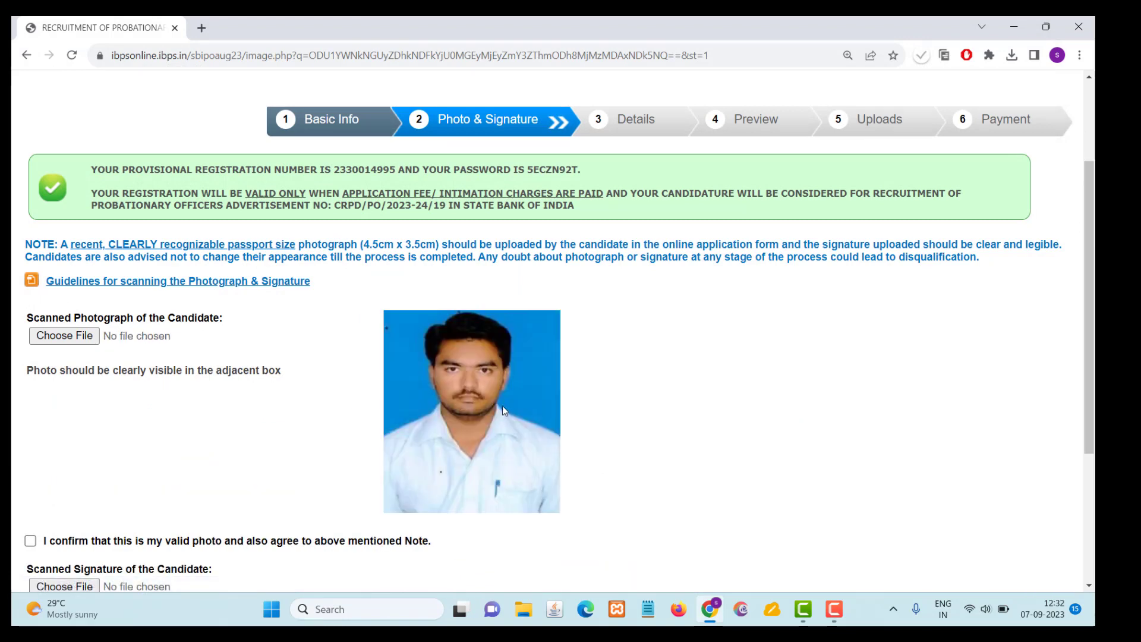
scroll(462, 294, down, 1)
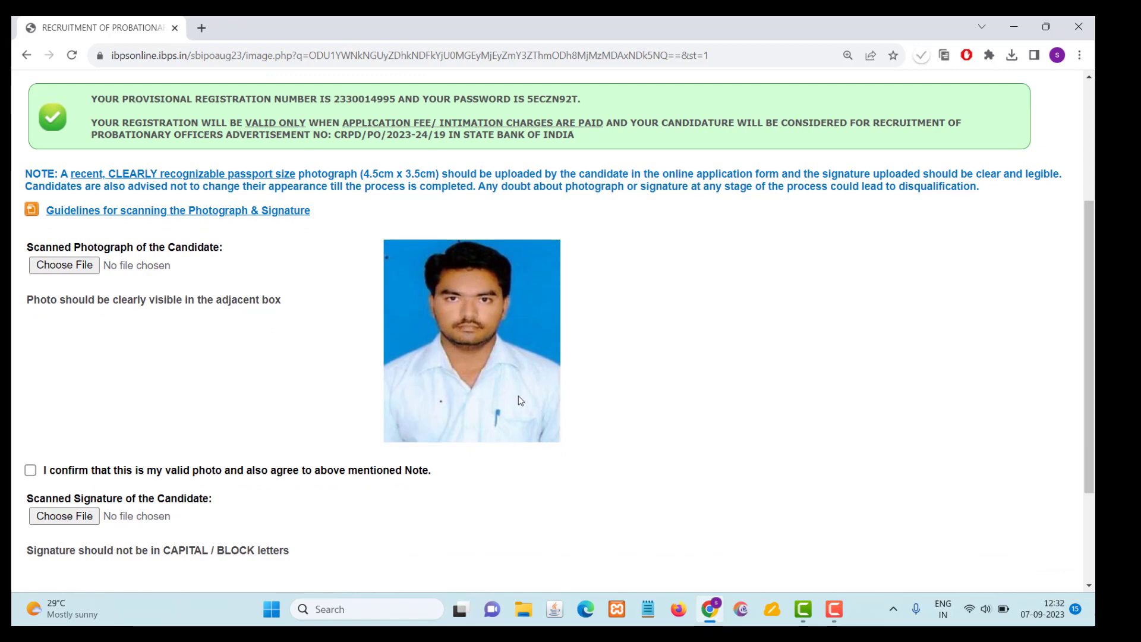
scroll(34, 414, down, 1)
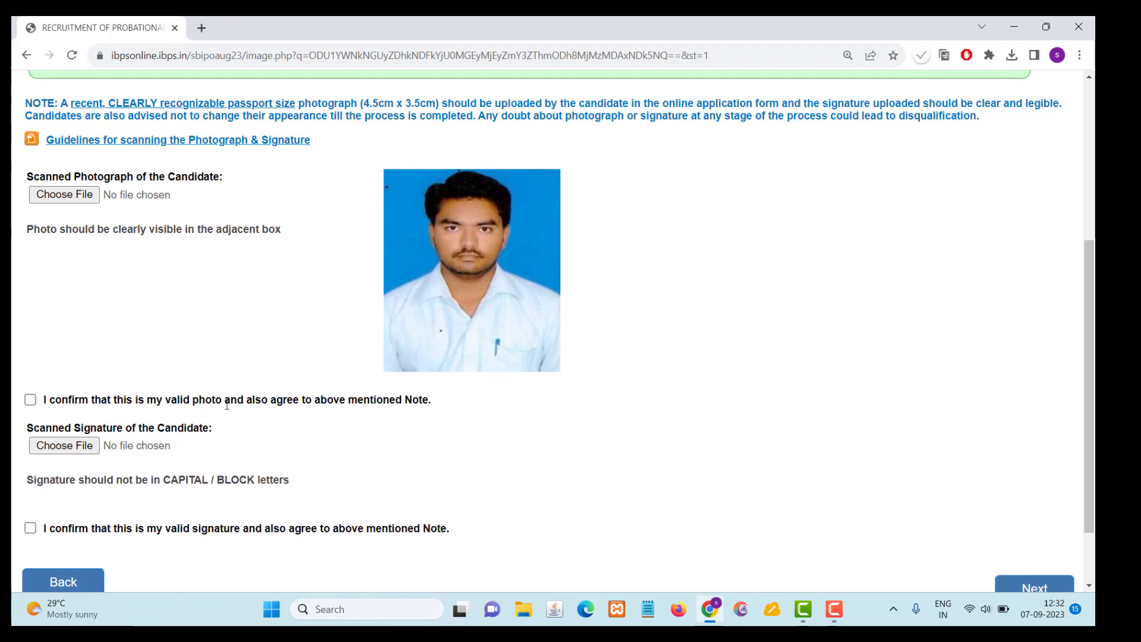
click(30, 399)
- Upload the candidate's scanned signature from Downloads, confirm that it is valid, and continue to the Details stage
scroll(119, 373, down, 2)
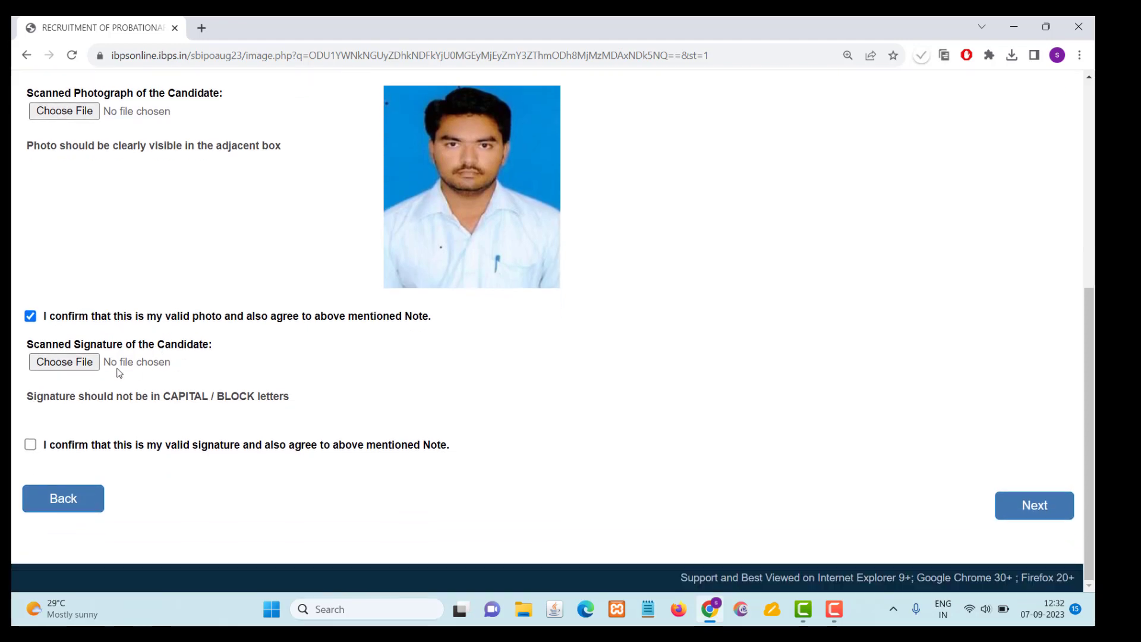
click(64, 362)
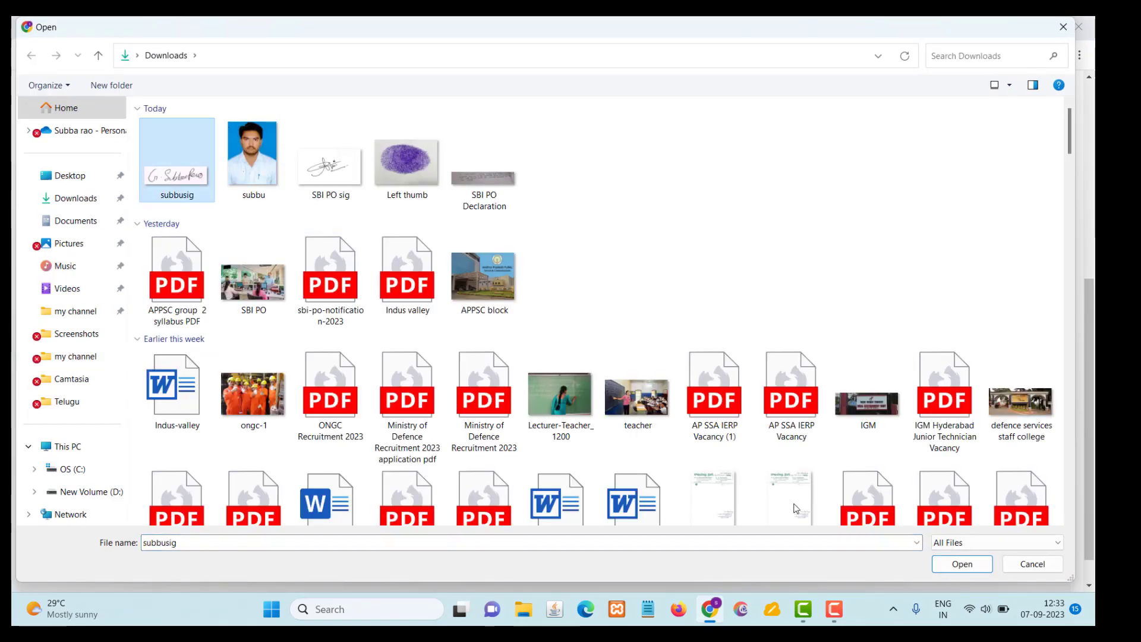
click(956, 567)
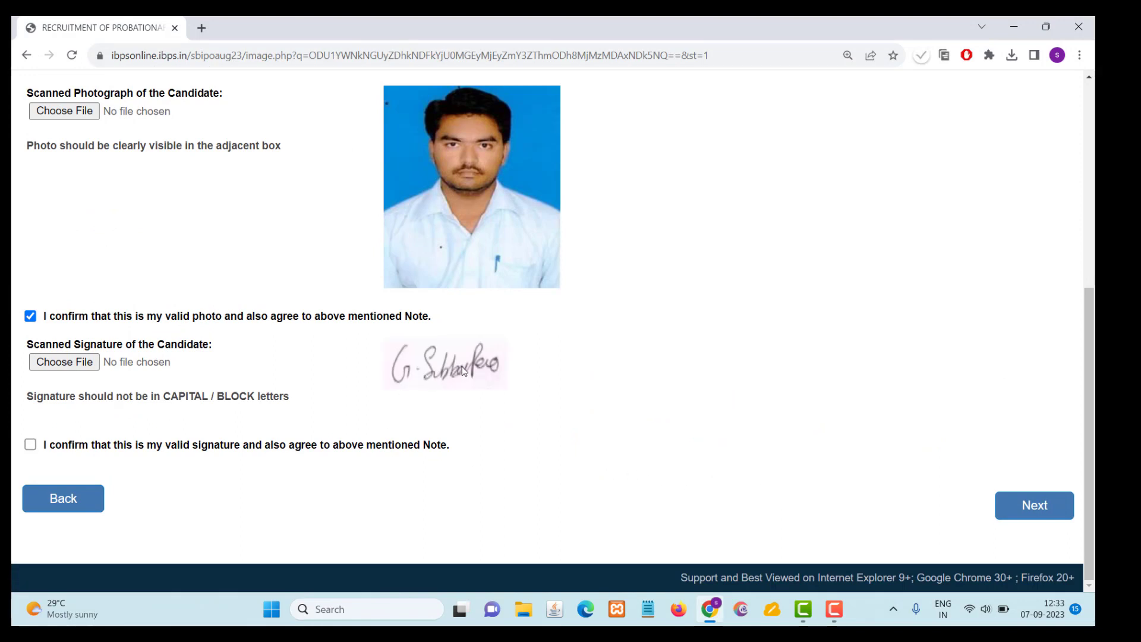
click(31, 446)
click(992, 517)
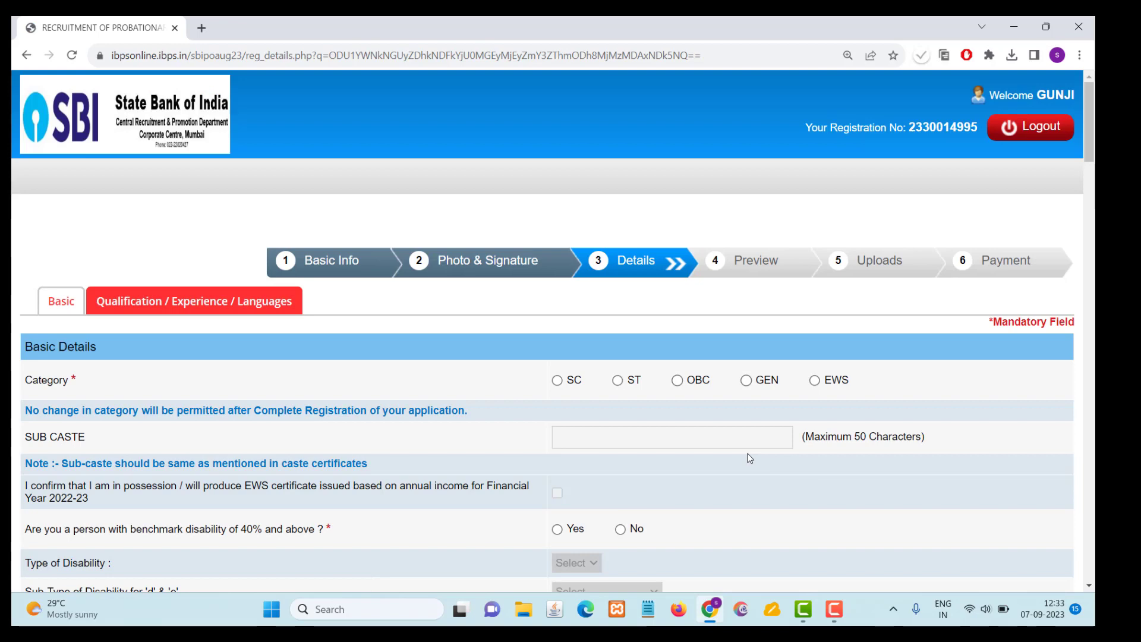
- Try the GEN and SC category options in the basic details, acknowledging the category notices and leaving SC selected
scroll(750, 457, down, 2)
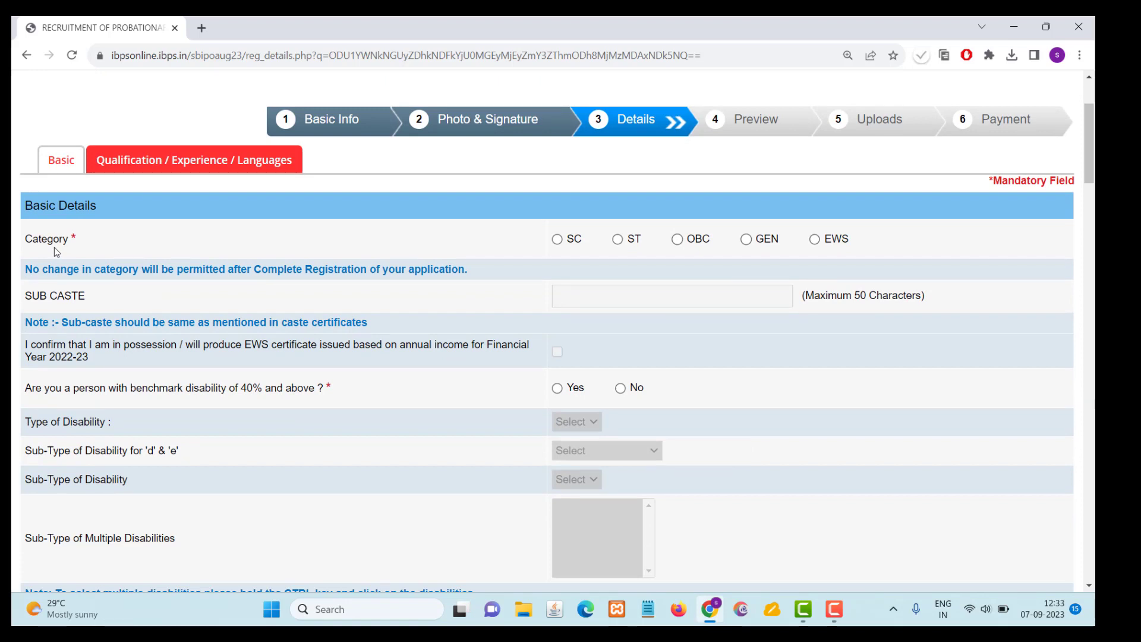
click(557, 239)
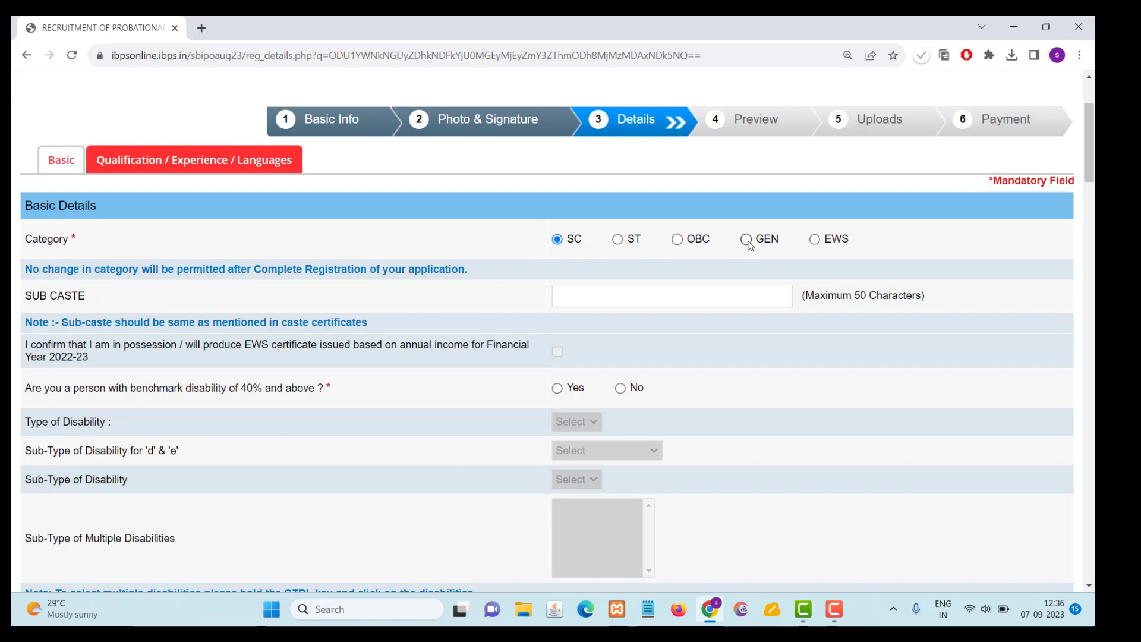
click(749, 244)
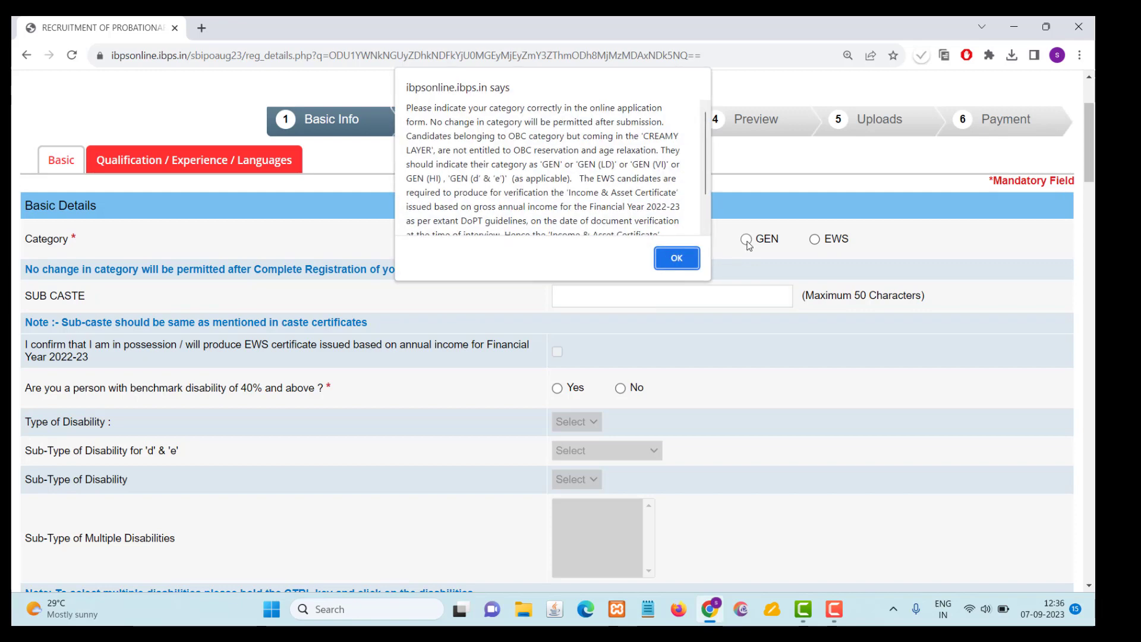
click(685, 260)
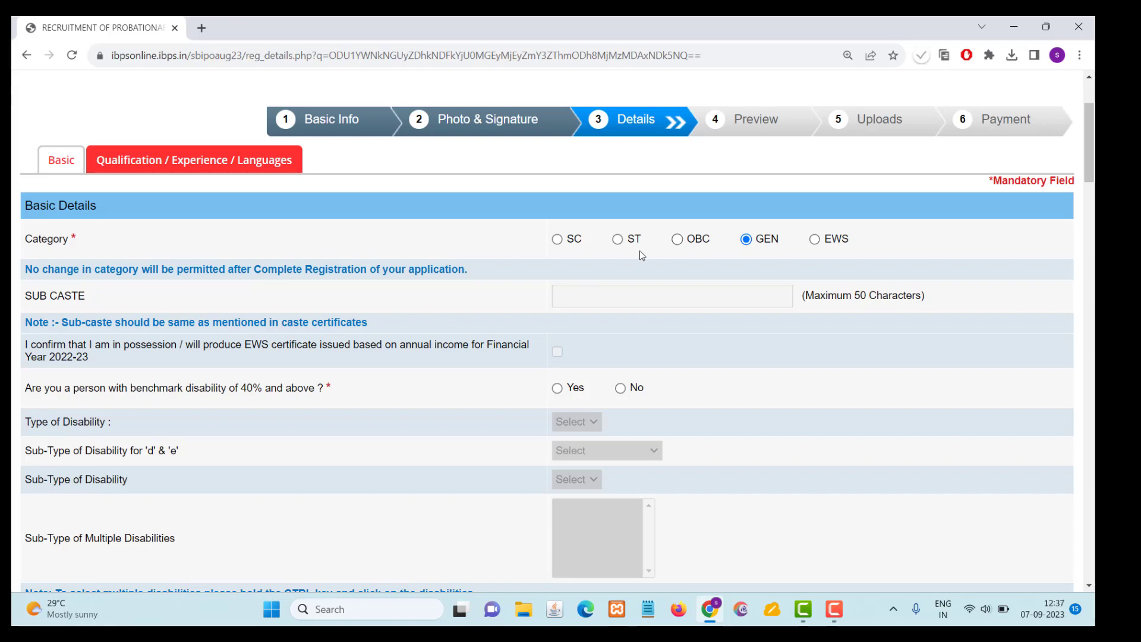
click(557, 239)
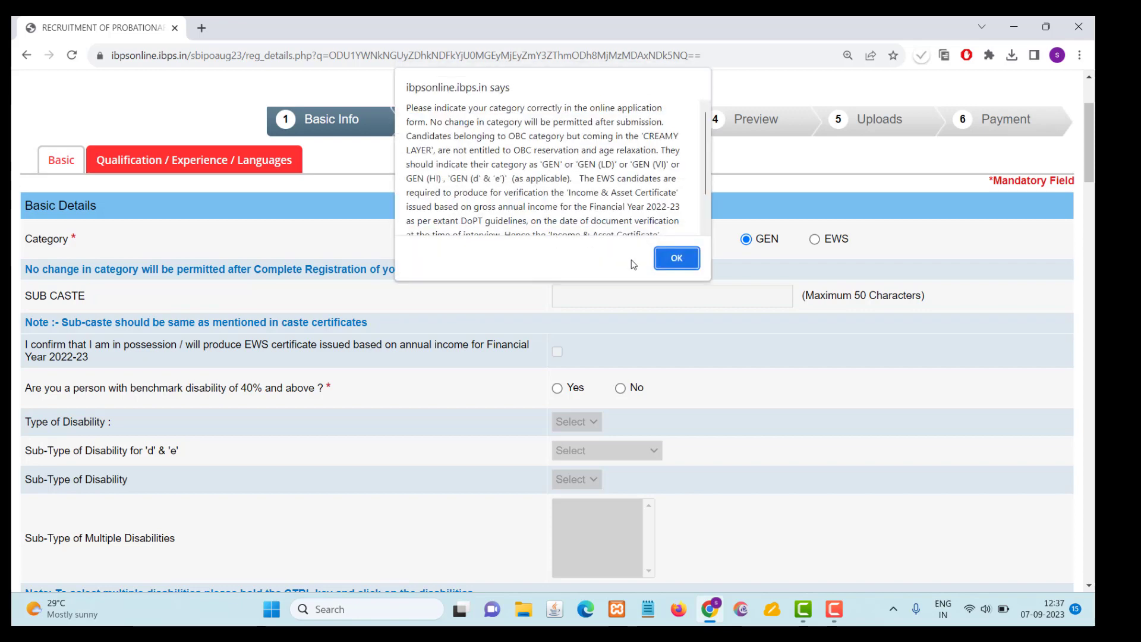
click(670, 263)
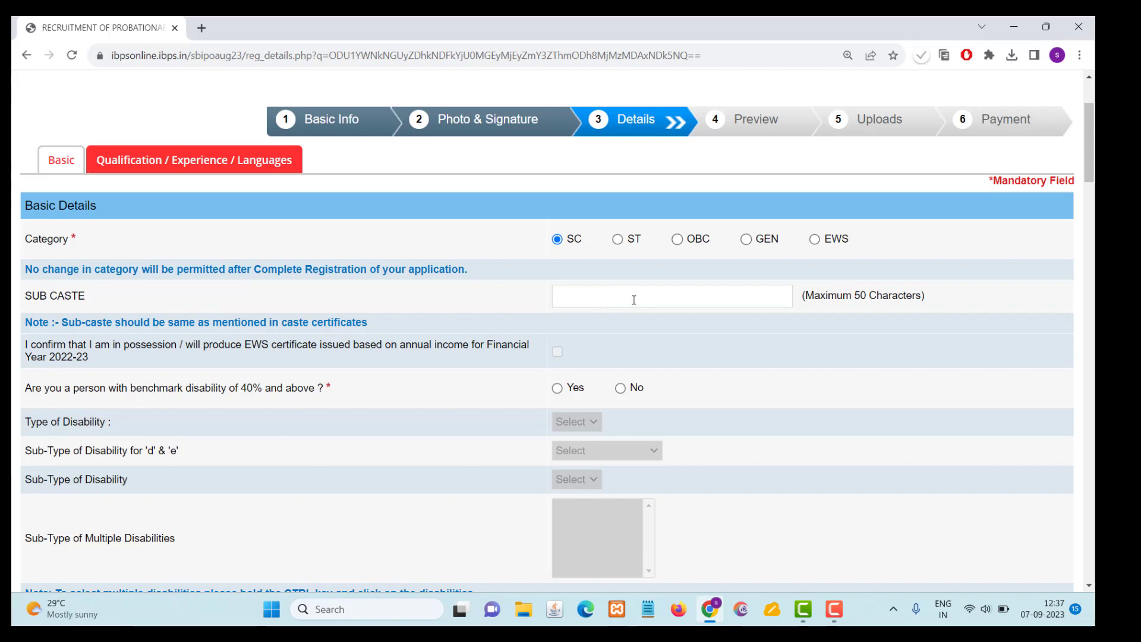
- Change the category to GEN, acknowledge the category notice, and answer No to having a benchmark disability of 40% and above
click(747, 241)
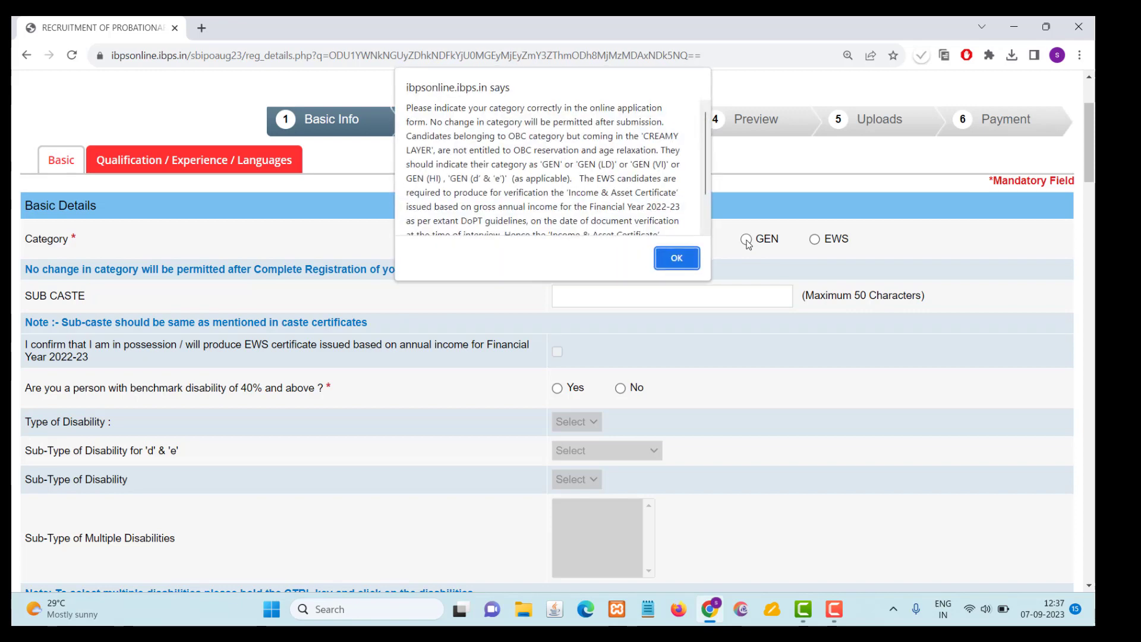
click(683, 259)
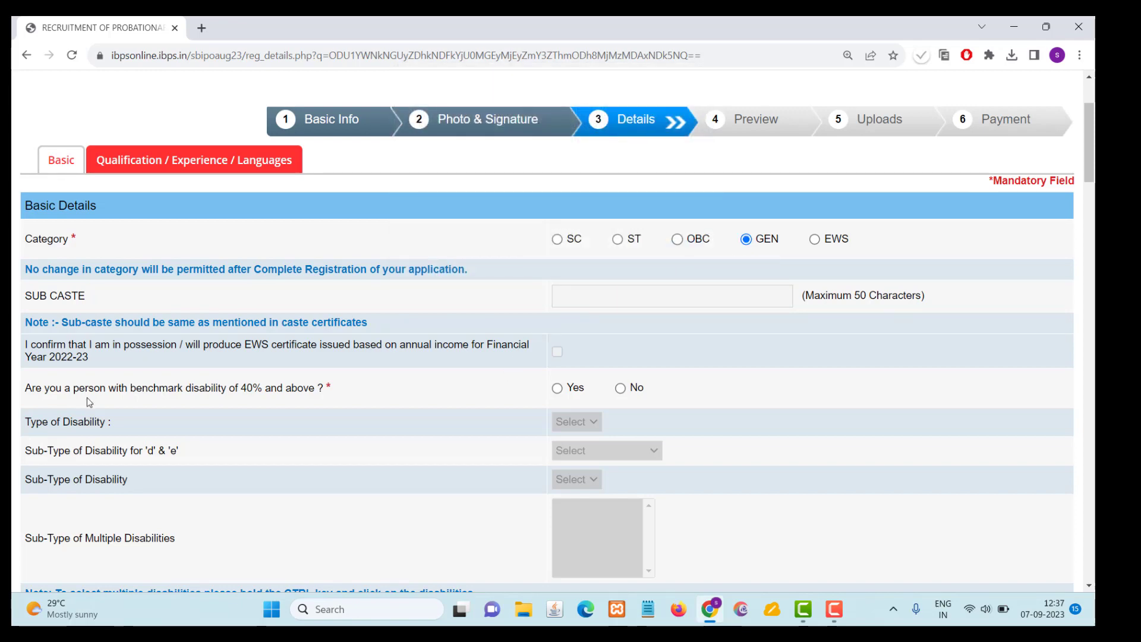
scroll(298, 404, down, 2)
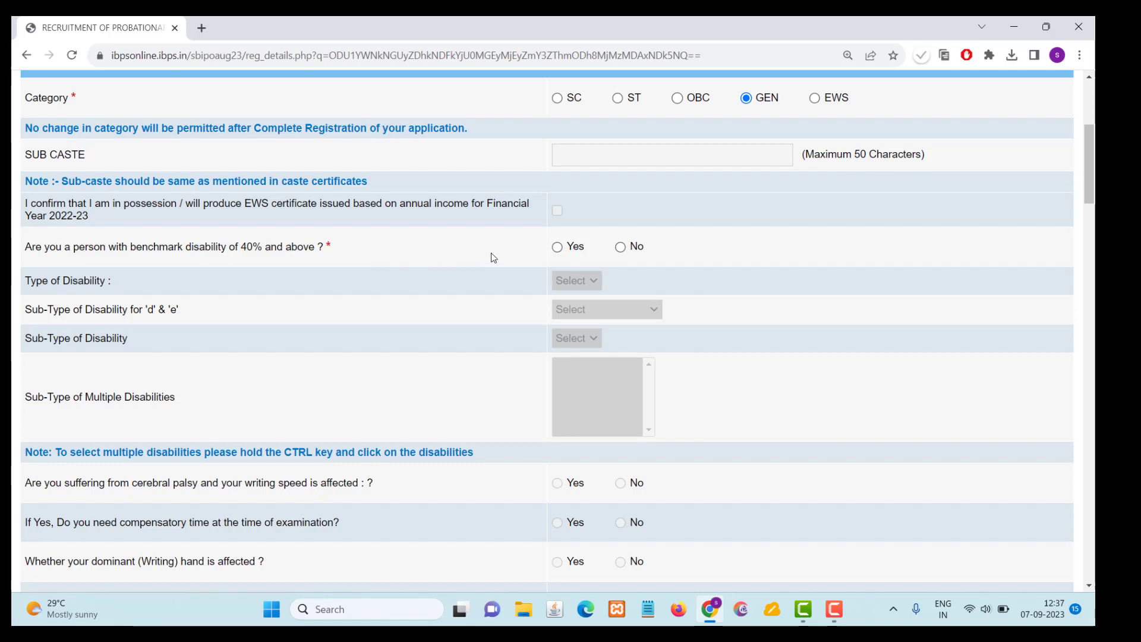
click(622, 248)
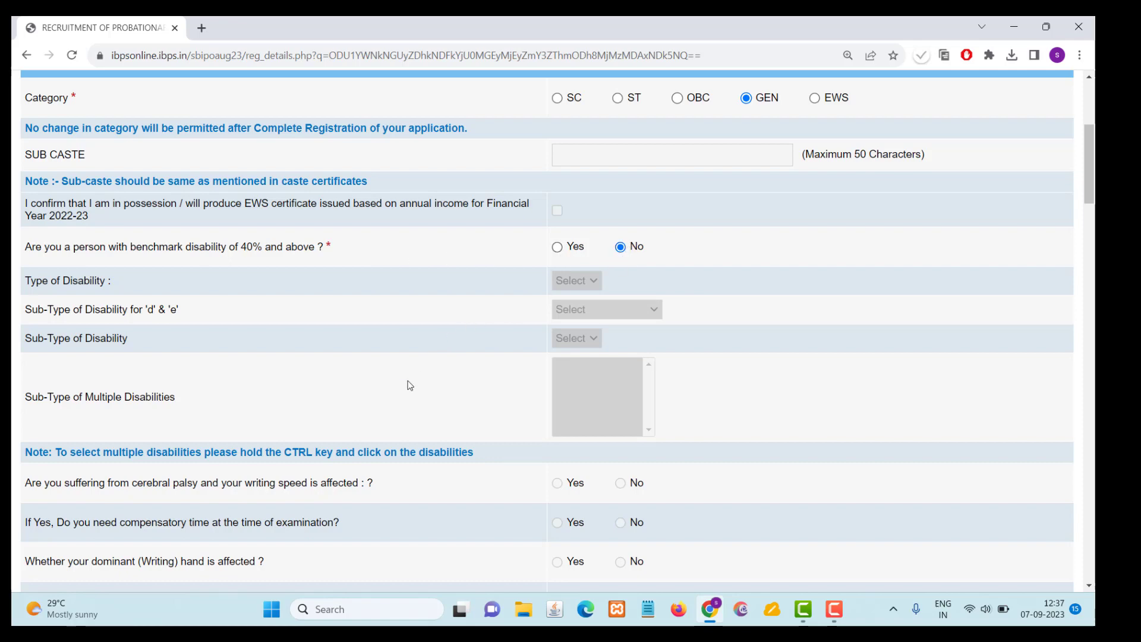
- Set the religion to Hindu and answer No to belonging to a religious minority community
scroll(381, 393, down, 3)
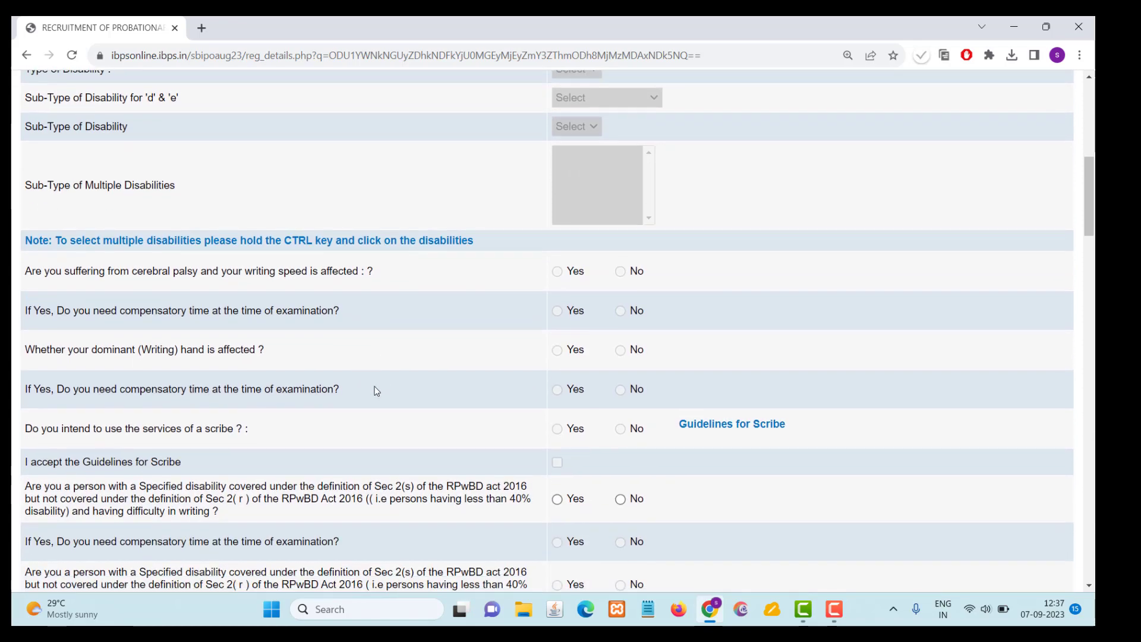
scroll(365, 387, down, 5)
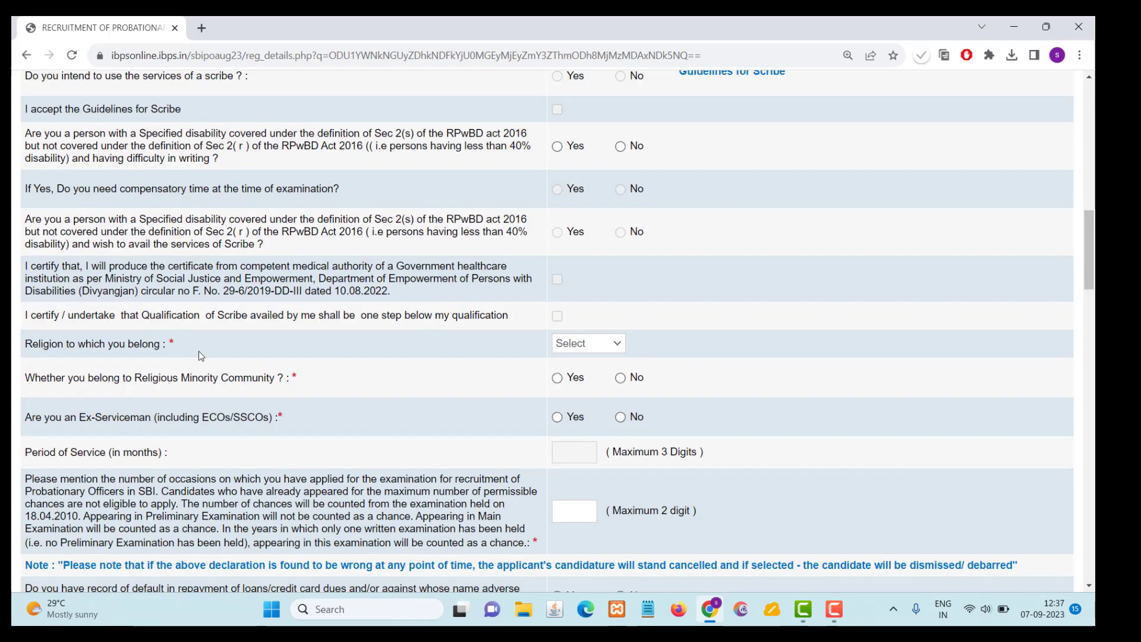
click(588, 347)
click(586, 401)
click(620, 378)
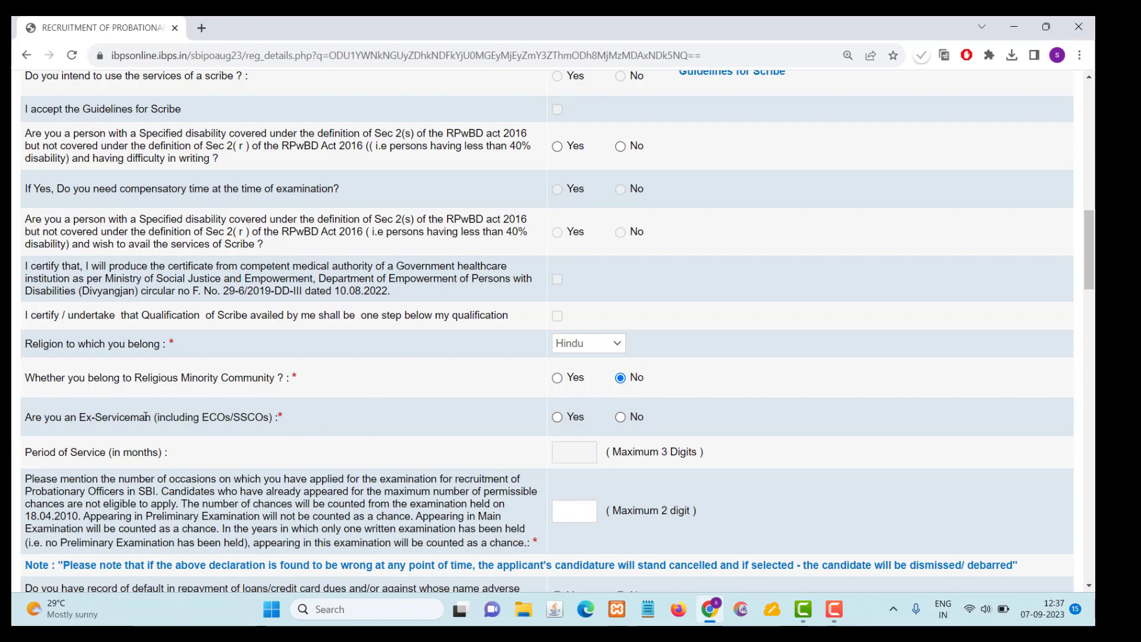
- Answer No to being an ex-serviceman and enter 2 as the number of occasions applied for the Probationary Officer examination
scroll(145, 416, down, 1)
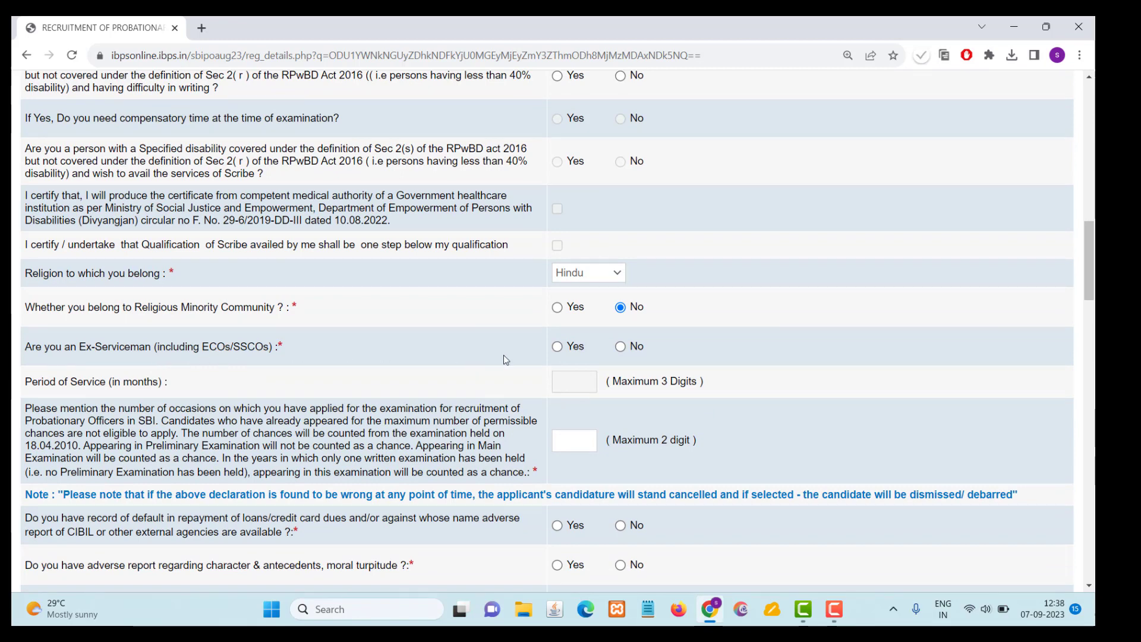
click(621, 347)
scroll(375, 424, down, 1)
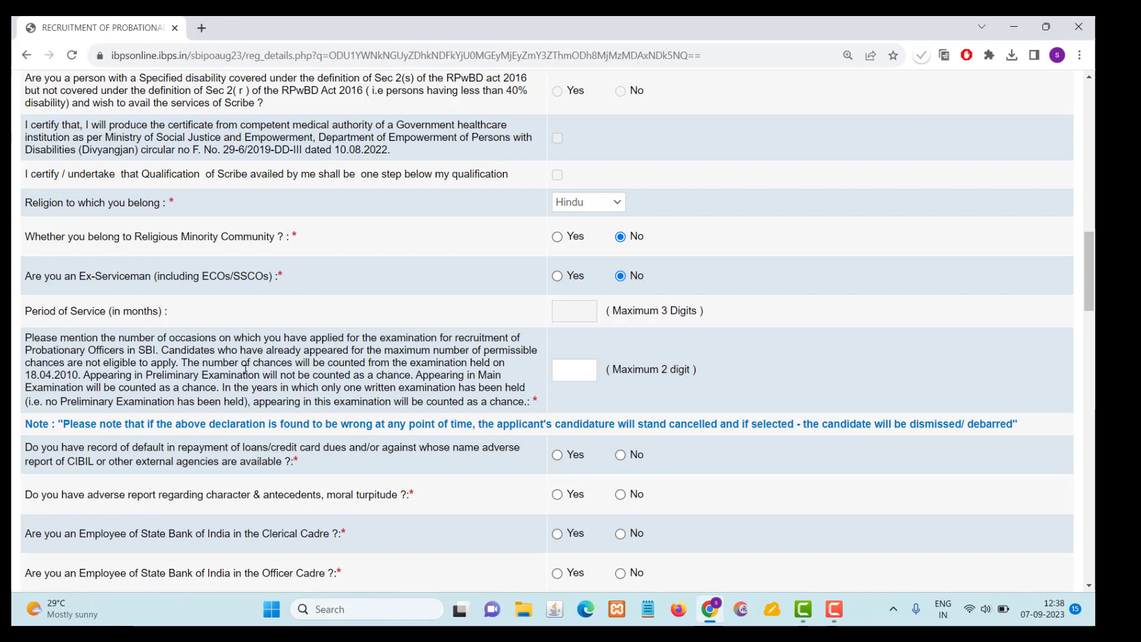
click(587, 374)
text(2)
- Answer No to both the loan or credit card default record and the adverse character report questions
scroll(278, 324, down, 2)
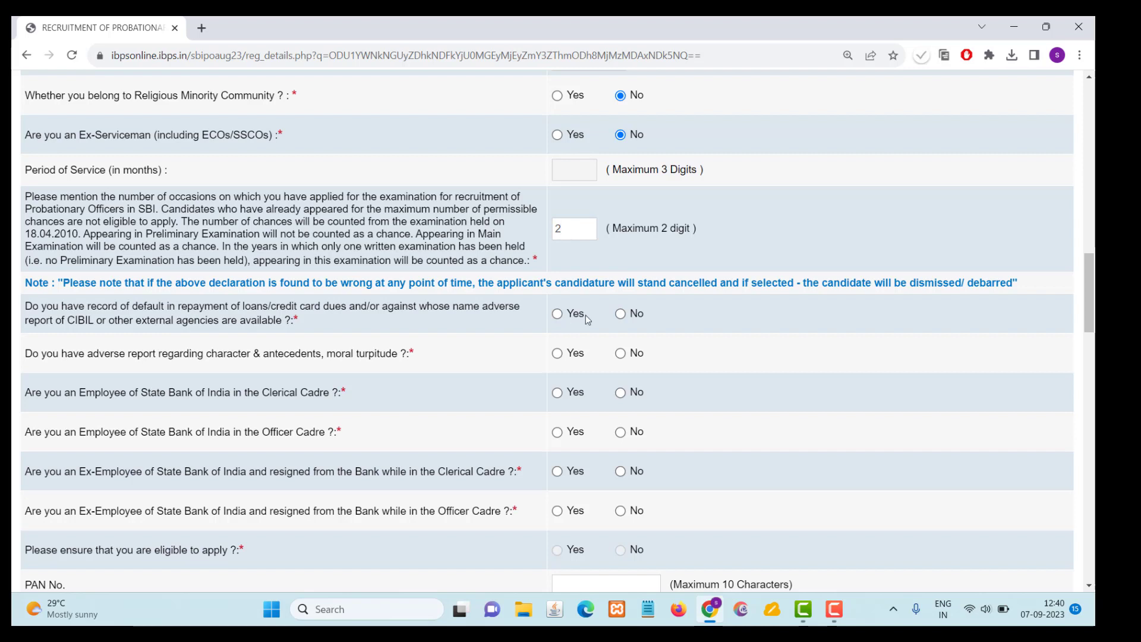
click(622, 317)
click(621, 354)
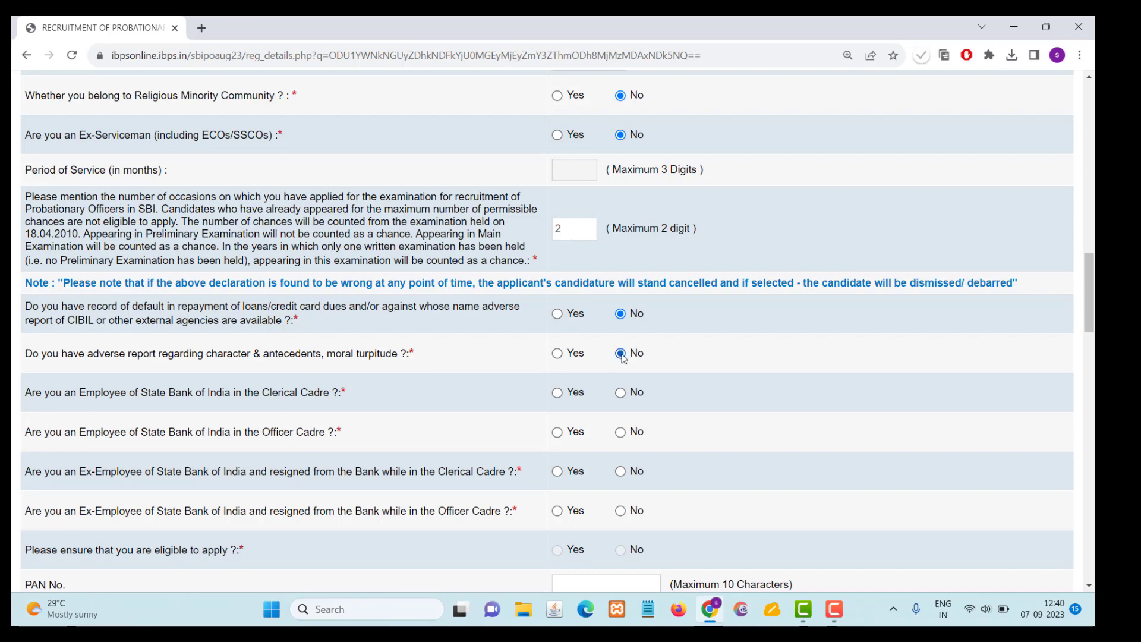
- Answer No to all four State Bank of India employee and ex-employee questions for the Clerical and Officer cadres
scroll(462, 385, down, 1)
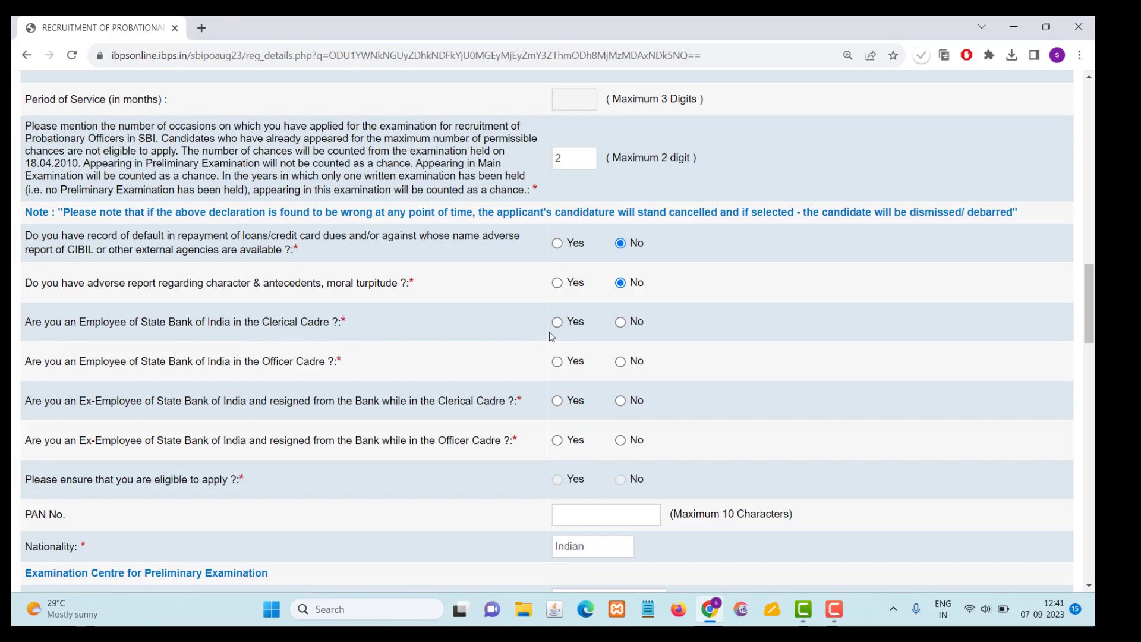
click(621, 322)
click(622, 362)
click(620, 401)
click(621, 441)
- Set the preliminary examination state to Andhra Pradesh and its centre to Chirala
scroll(487, 432, down, 3)
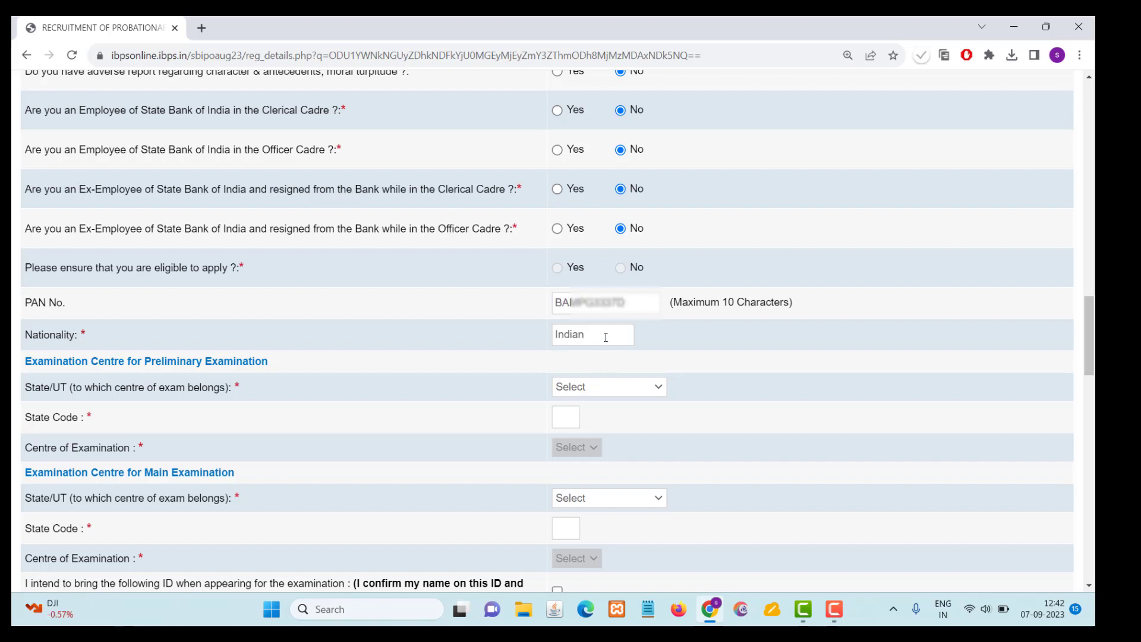
click(610, 388)
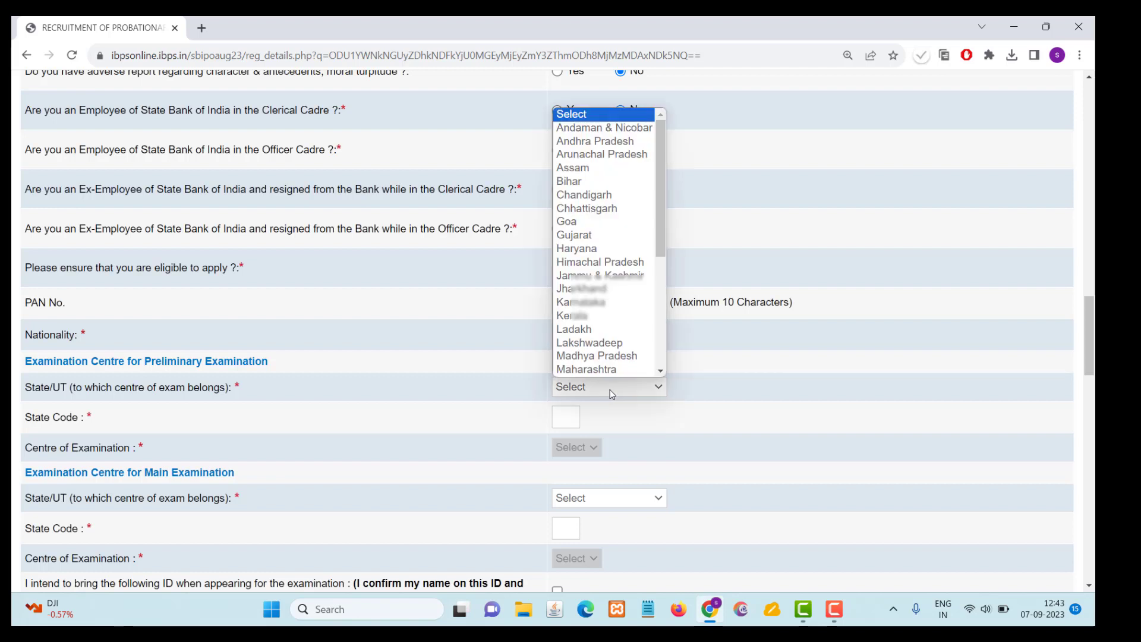
click(595, 141)
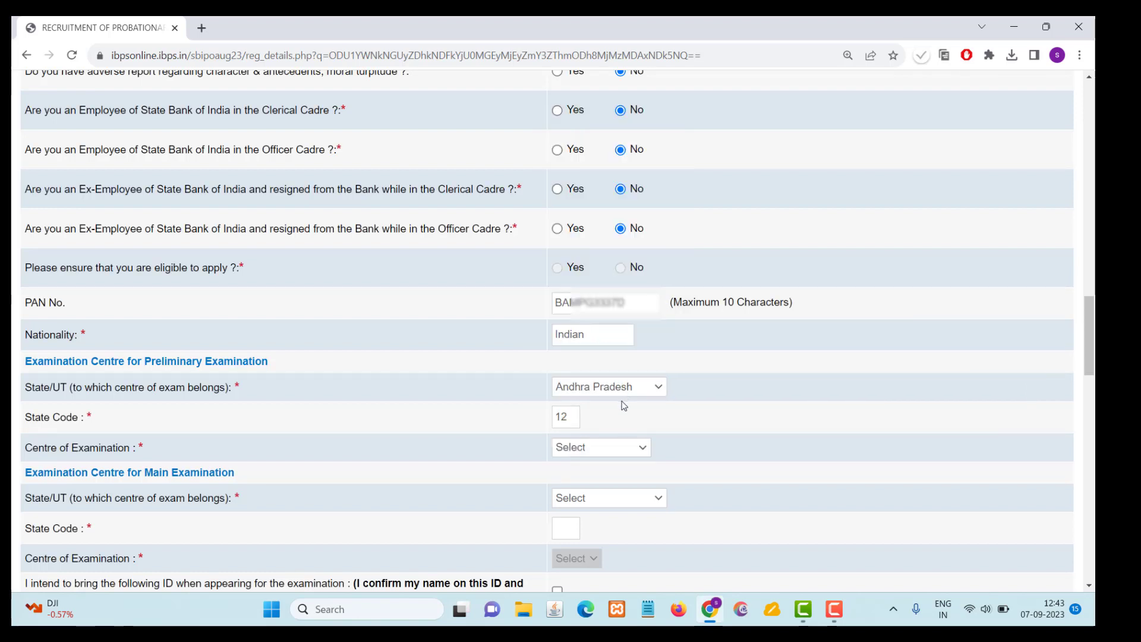
click(604, 447)
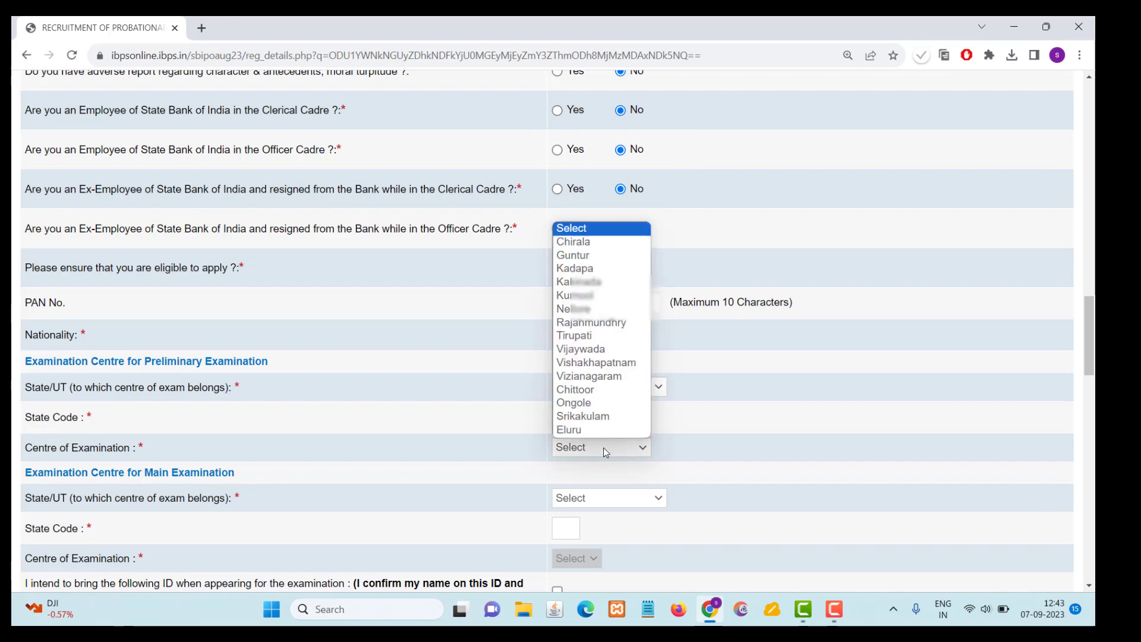
click(588, 242)
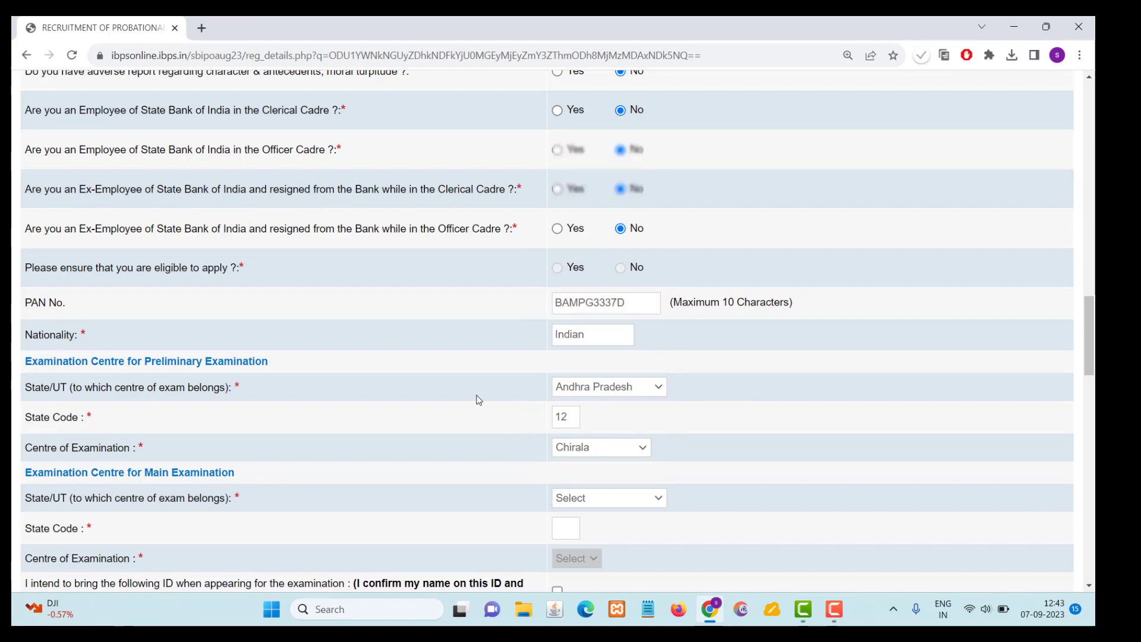
- Set the main examination state to Andhra Pradesh and its centre to Guntur
scroll(470, 357, down, 2)
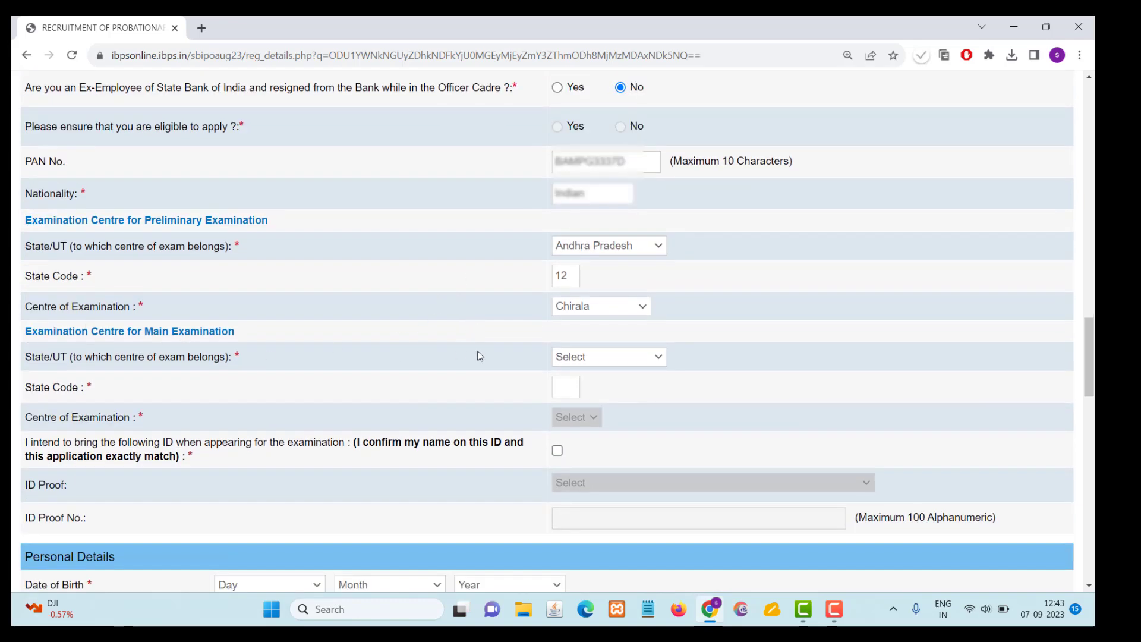
click(591, 356)
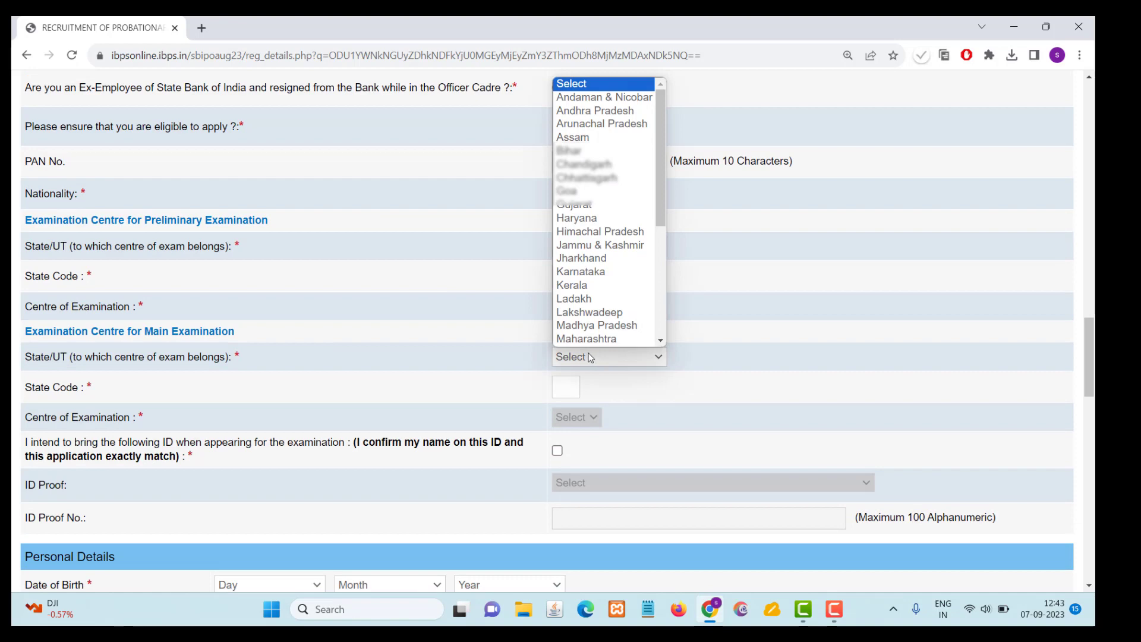
click(590, 114)
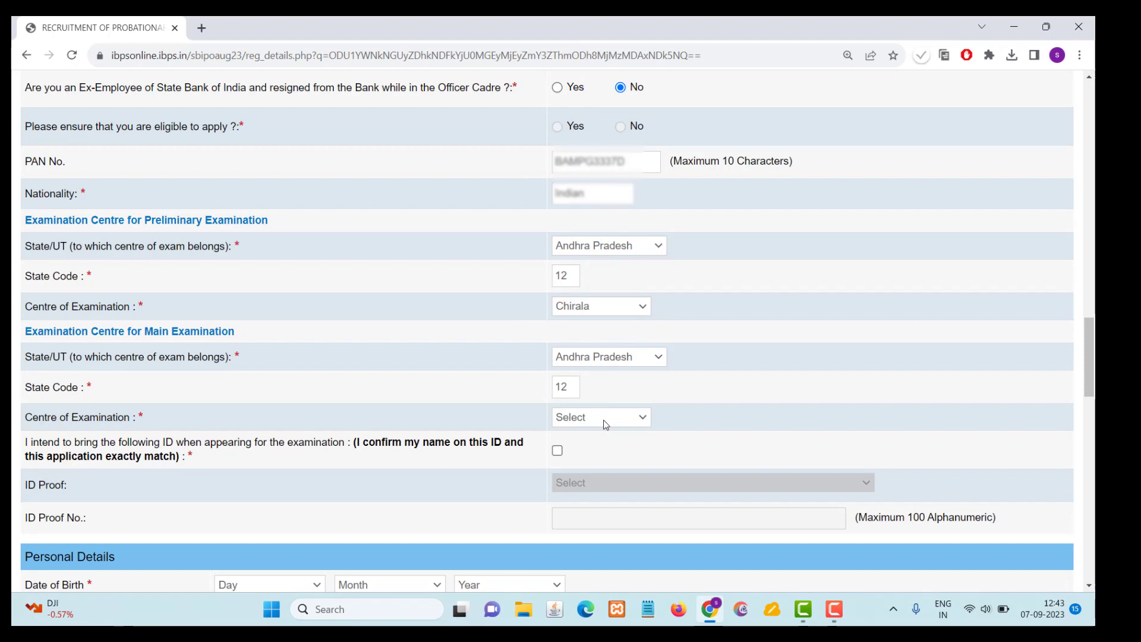
click(604, 419)
click(580, 446)
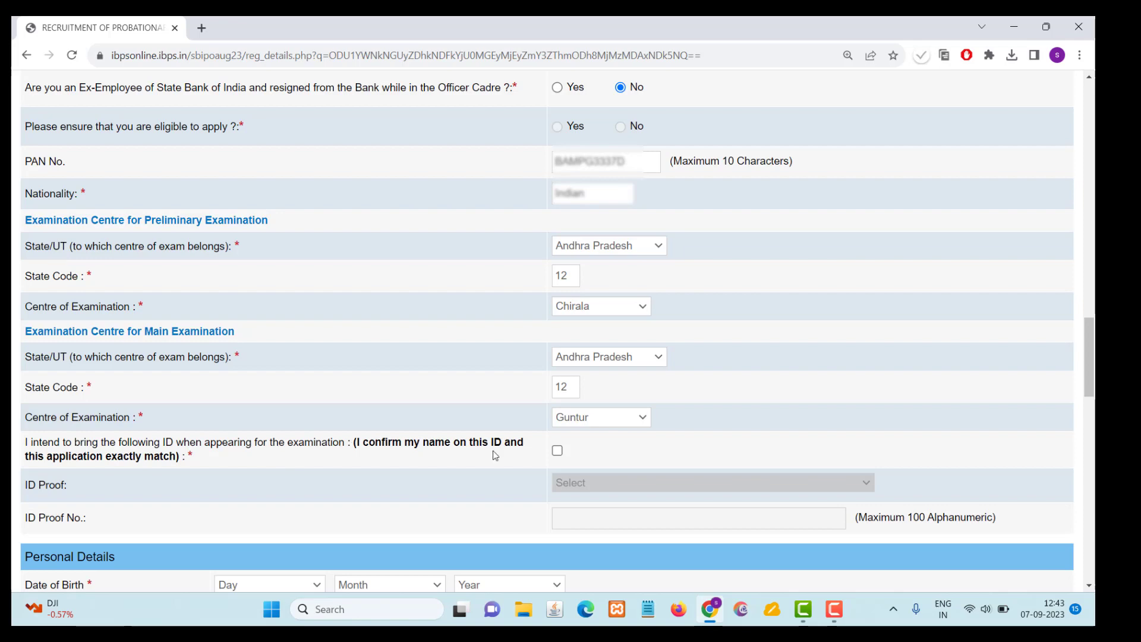
- Confirm that the name on the ID matches, choose PAN Card as the ID proof, and enter the ID proof number
click(557, 451)
scroll(437, 313, down, 2)
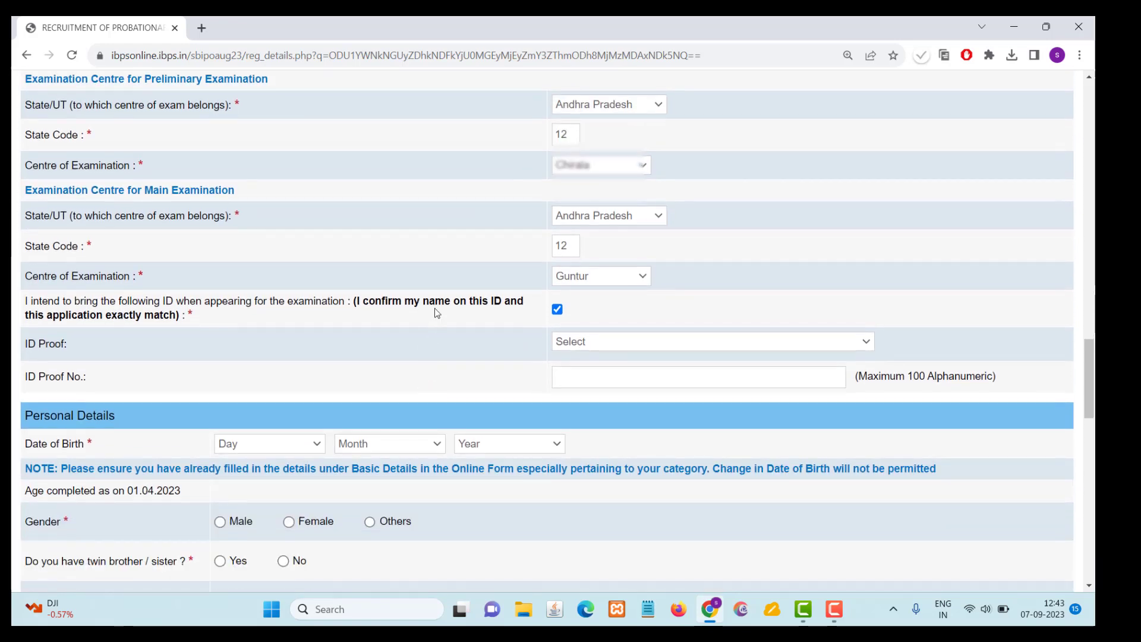
click(608, 342)
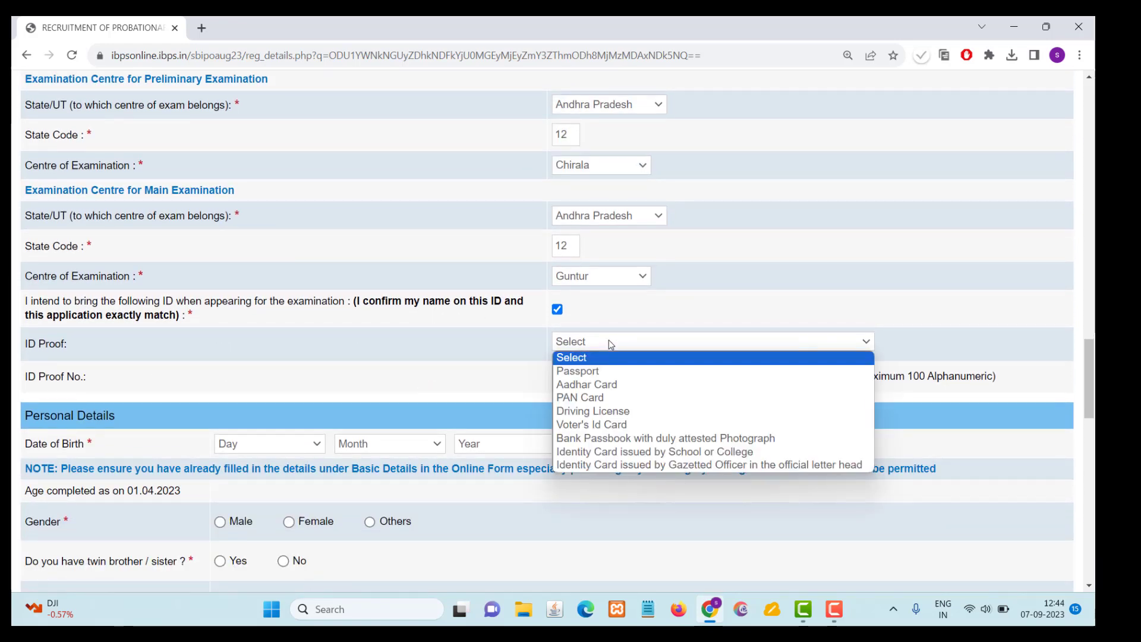
click(614, 397)
click(586, 378)
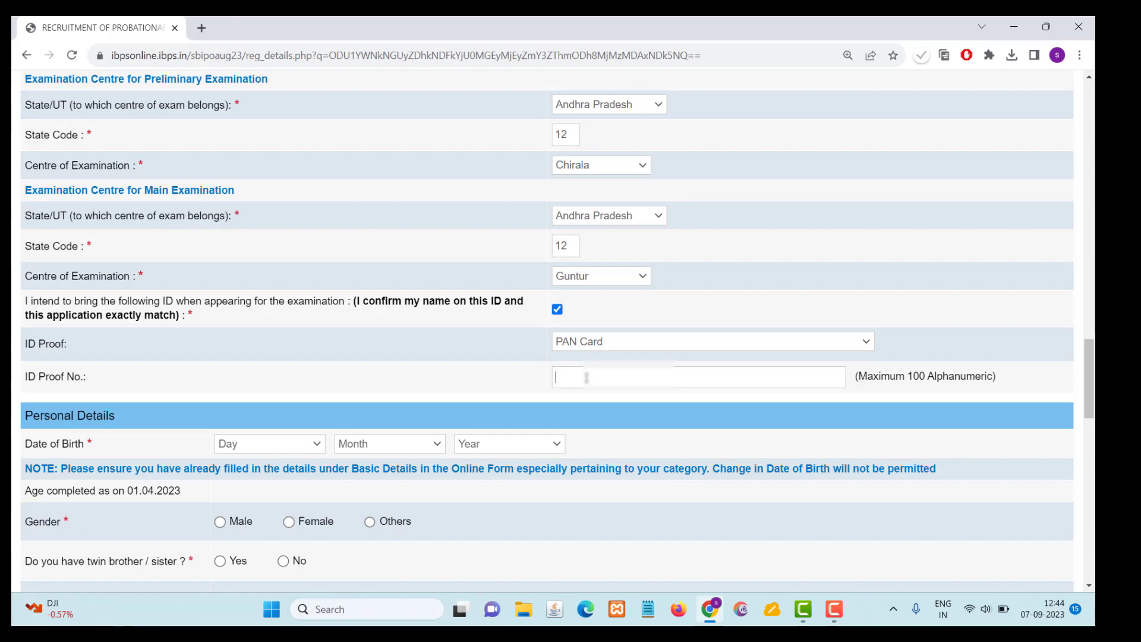
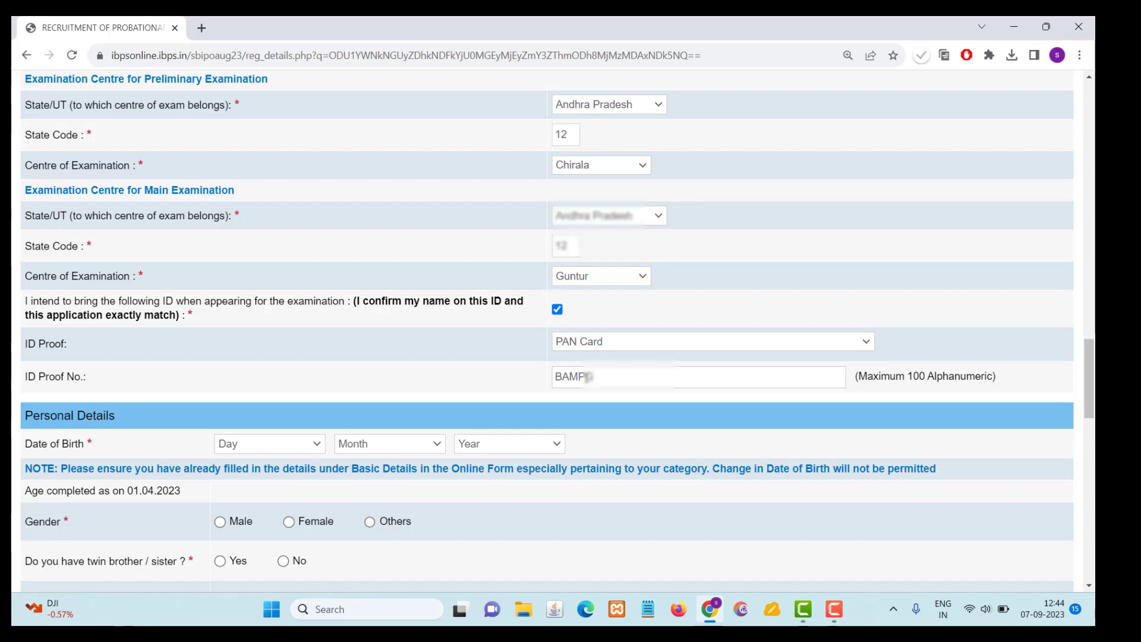
- Select the day, month and year of the candidate's date of birth in the personal details
scroll(133, 305, down, 3)
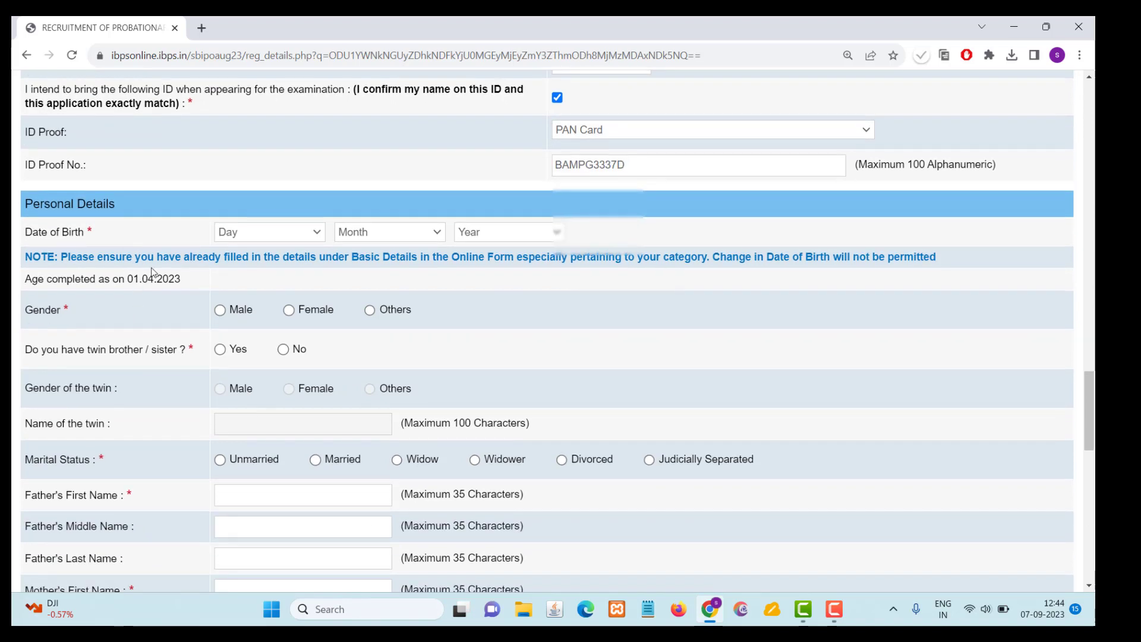
click(269, 232)
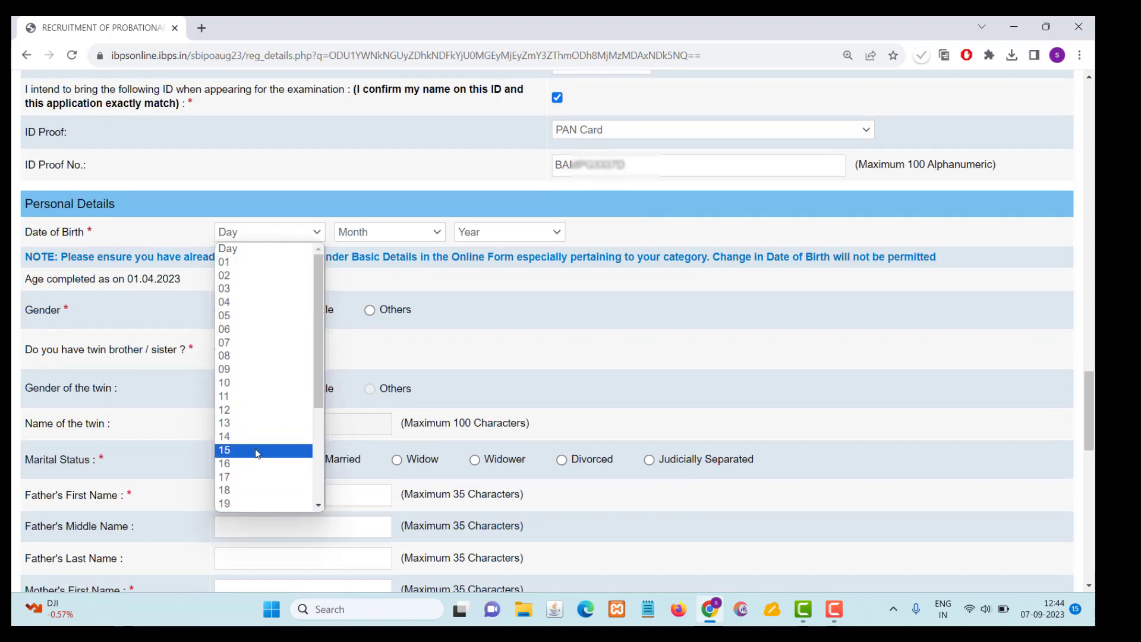
scroll(256, 454, down, 3)
click(258, 477)
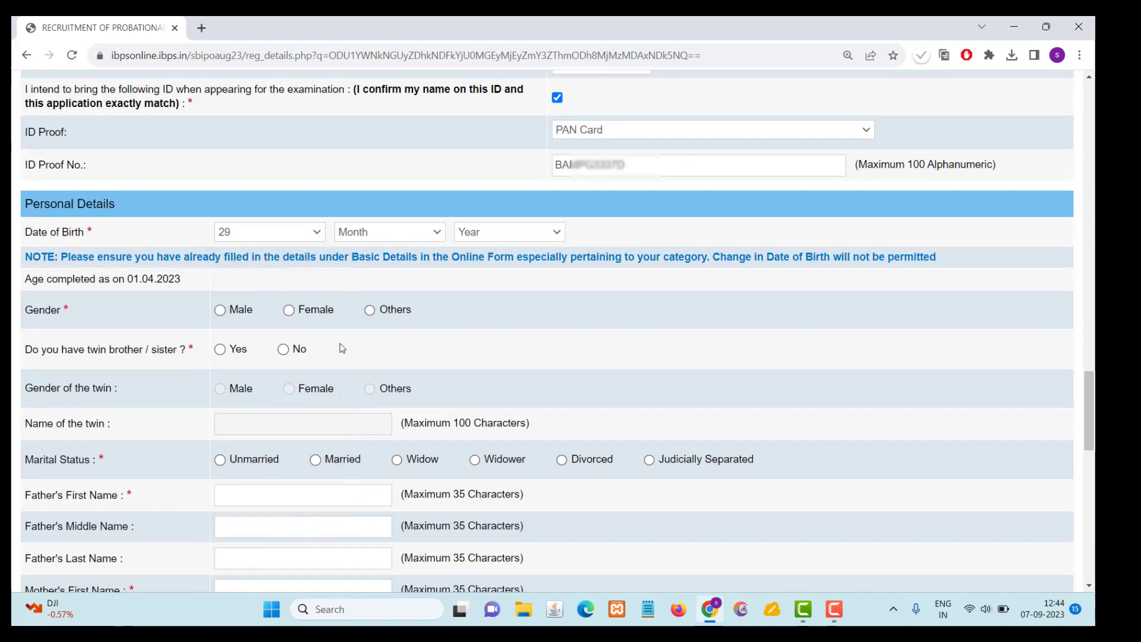
click(382, 236)
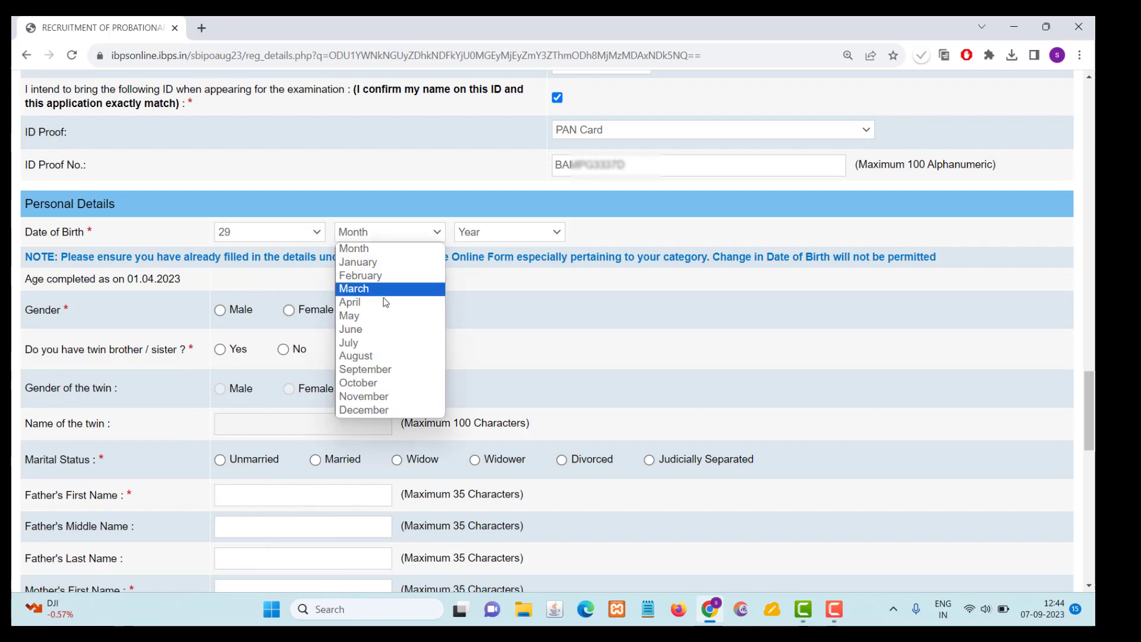
click(380, 344)
click(496, 232)
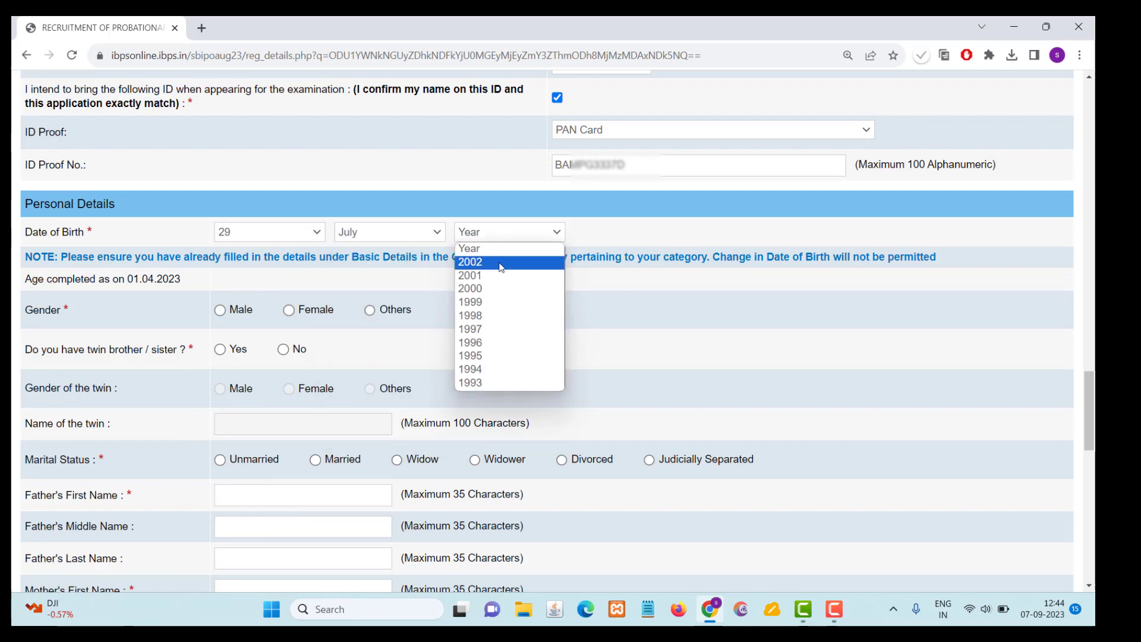
click(490, 382)
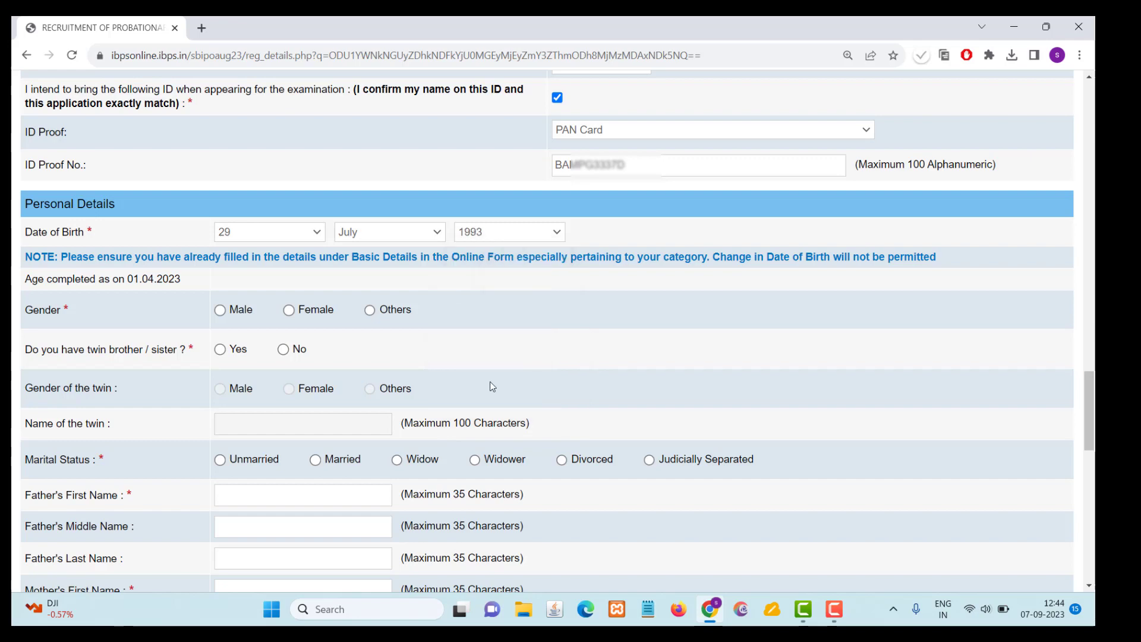
- Set the gender to Male, answer No to having a twin, and set the marital status to Unmarried
click(220, 312)
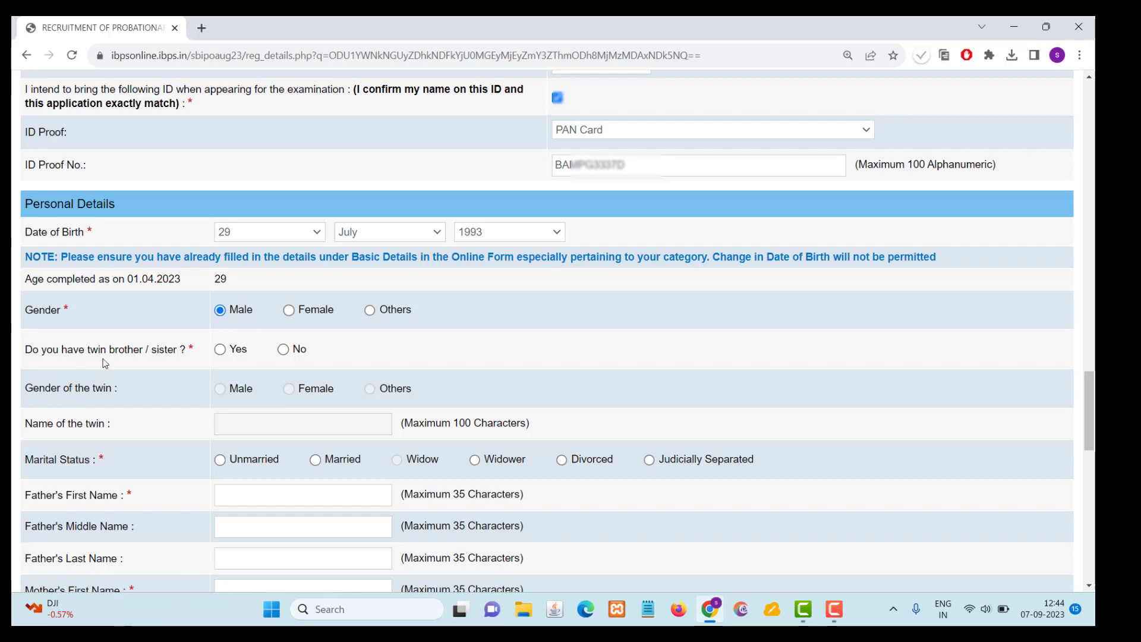
scroll(177, 362, down, 1)
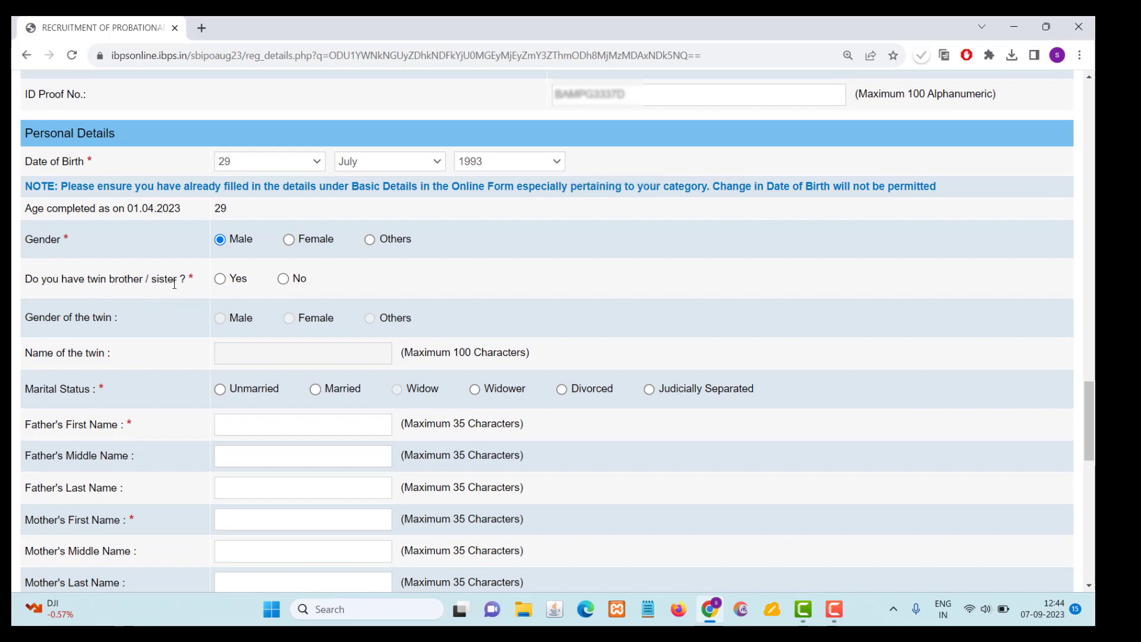
click(283, 279)
scroll(177, 361, down, 2)
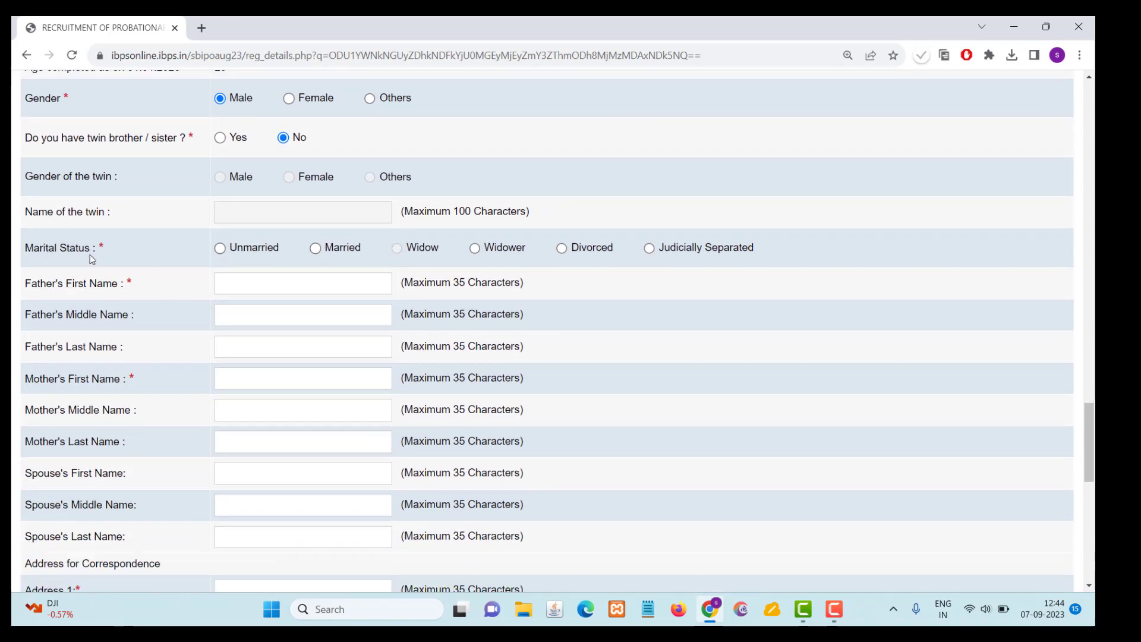
click(220, 250)
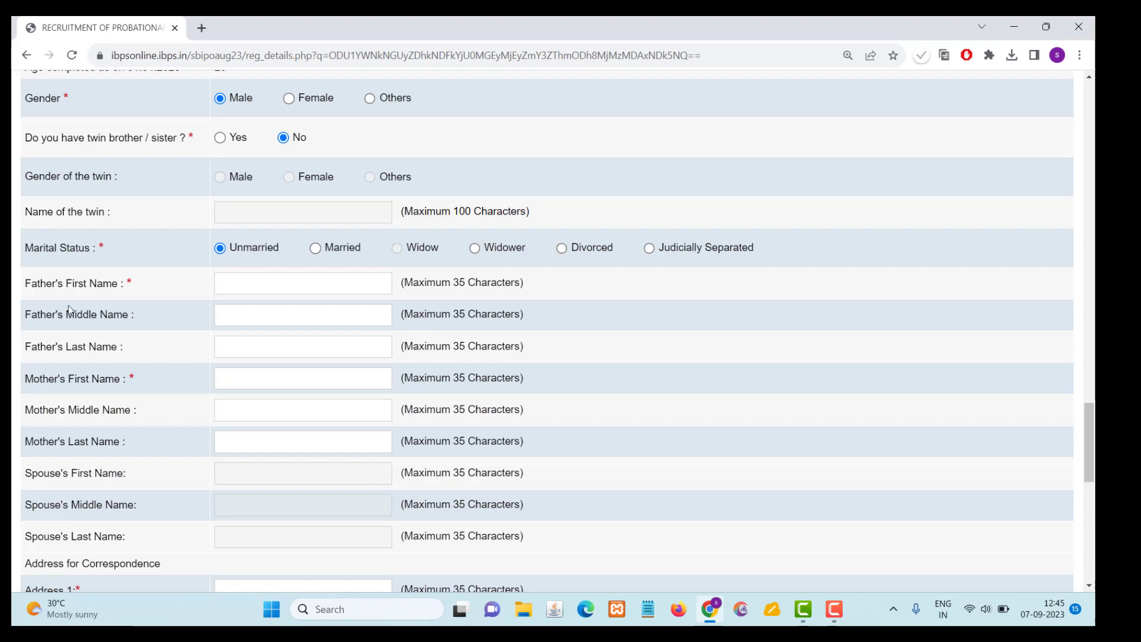
- Enter the father's and the mother's full names in their respective first name fields
click(237, 287)
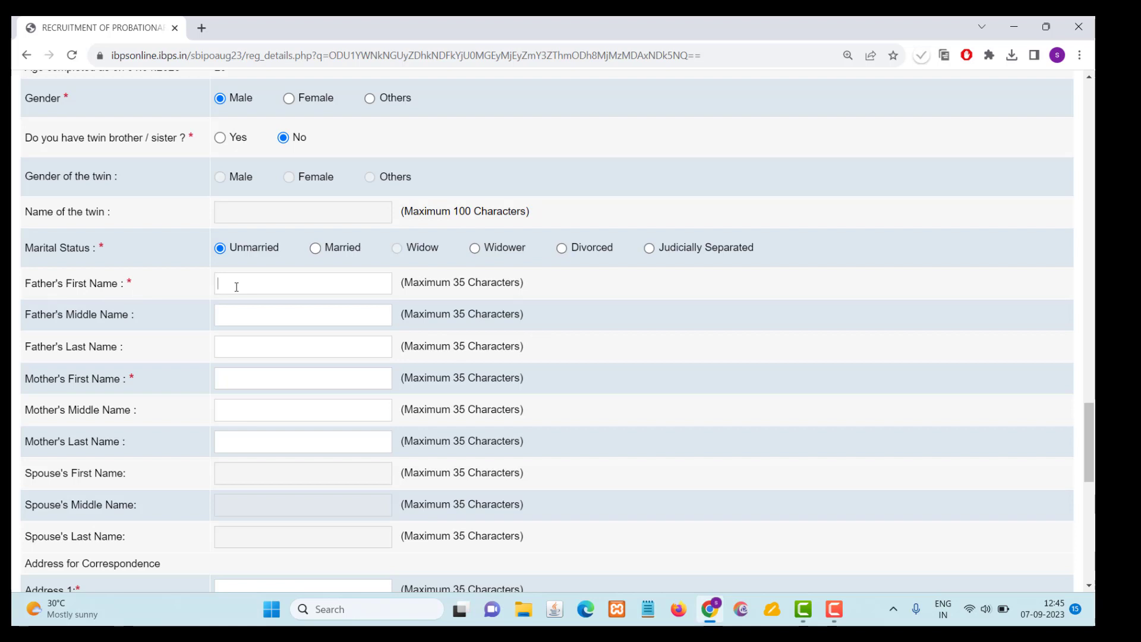
click(253, 373)
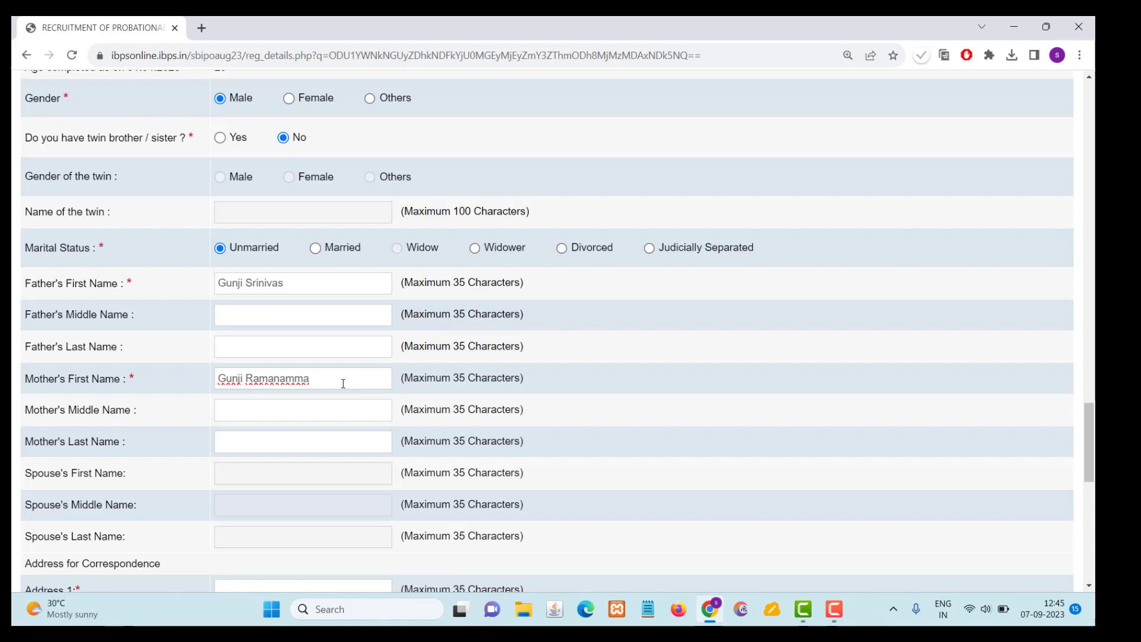
- Fill in the three address lines and the district of the address for correspondence
scroll(343, 383, down, 5)
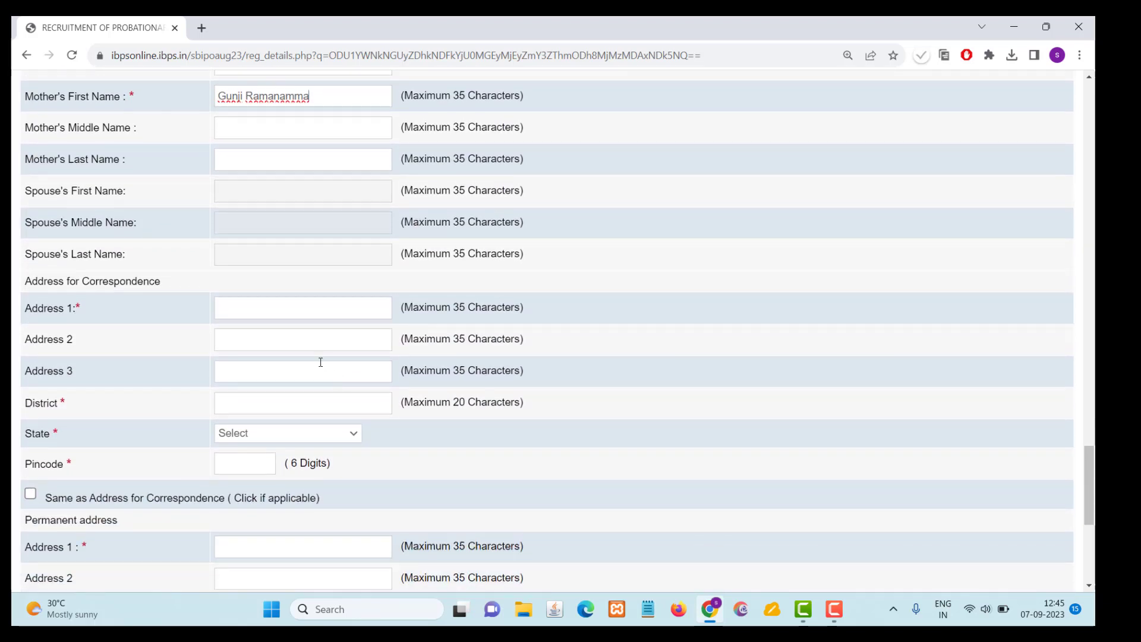
click(268, 303)
scroll(267, 303, down, 1)
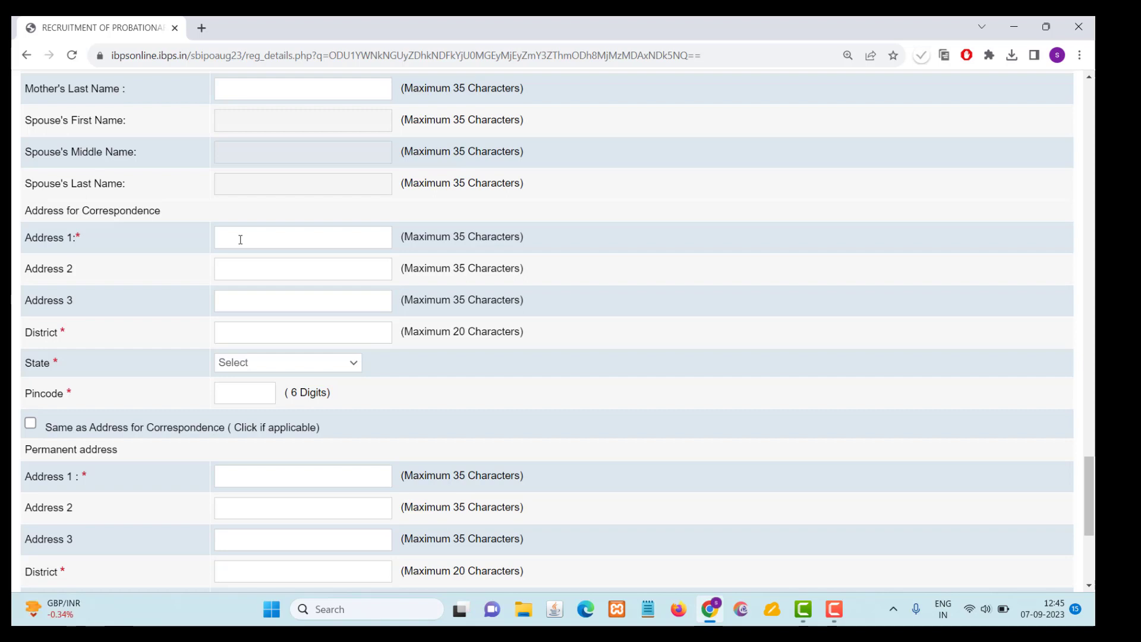
text(hno)
key(BackSpace)
key(BackSpace)
text(h)
- Set the correspondence address's state to Andhra Pradesh and enter its pincode
click(237, 363)
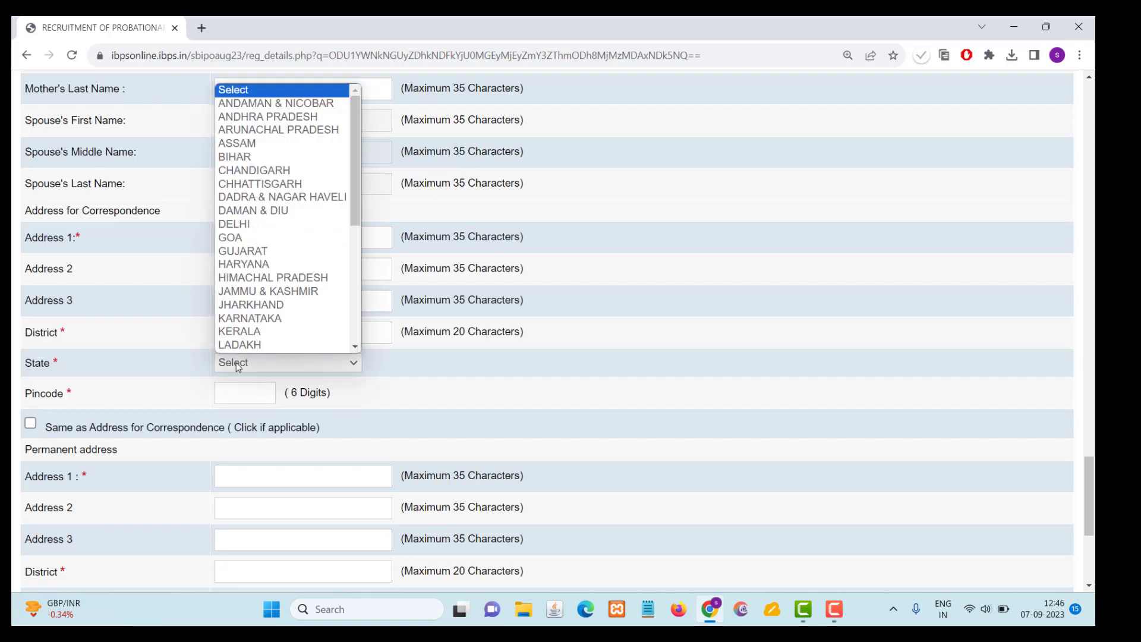
click(250, 121)
click(236, 394)
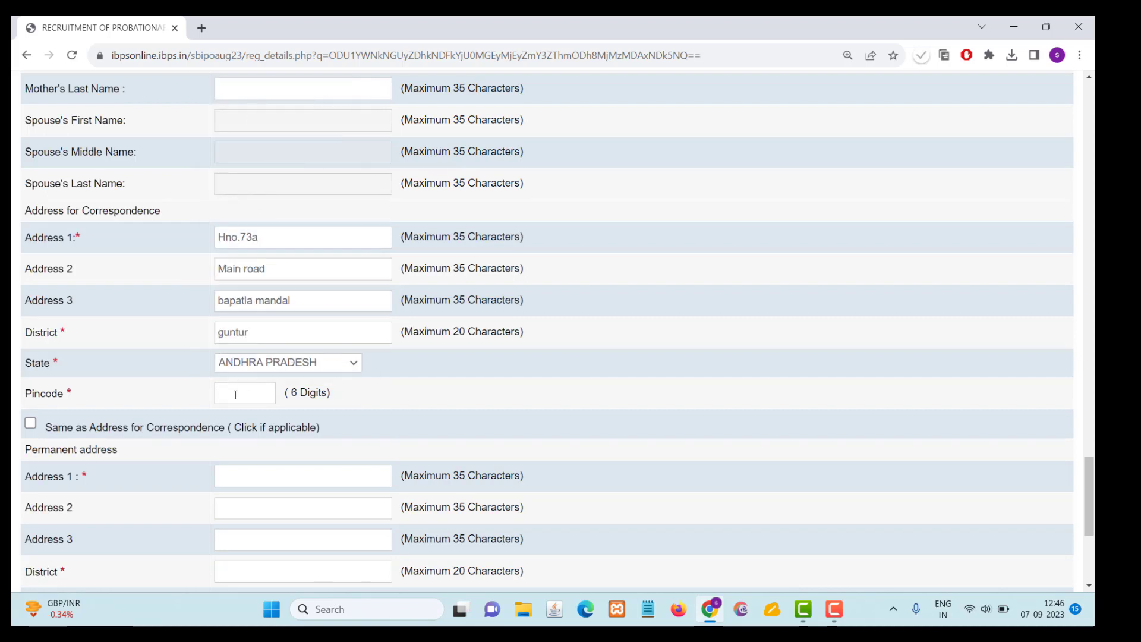
text(522310)
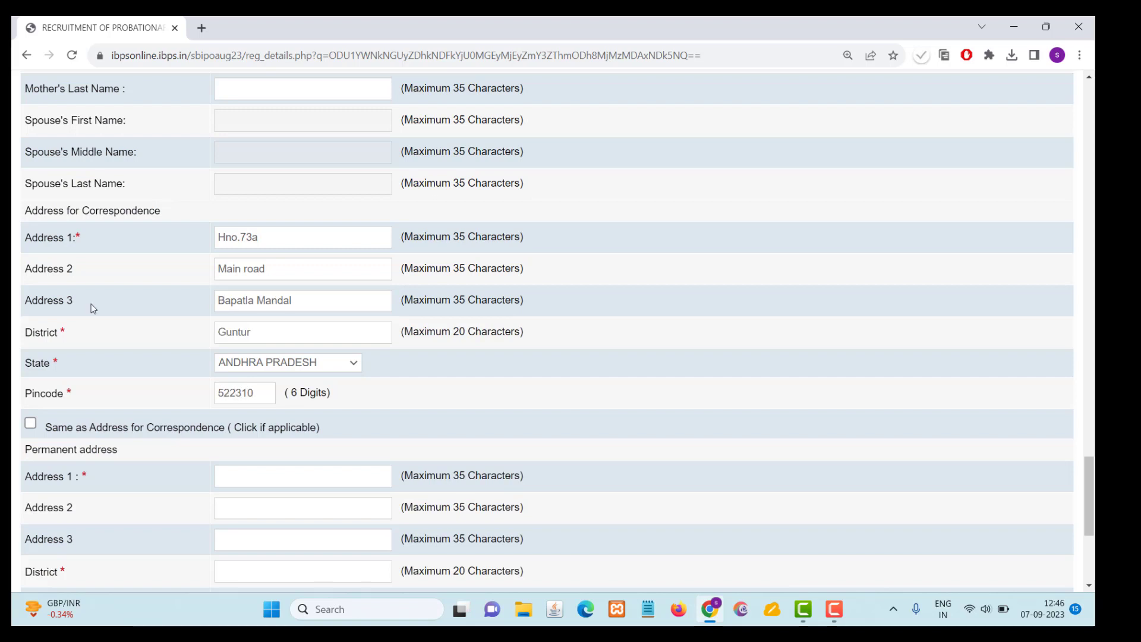
- Mark the permanent address as same as the correspondence address and choose Permanent Address for GST invoicing
click(31, 424)
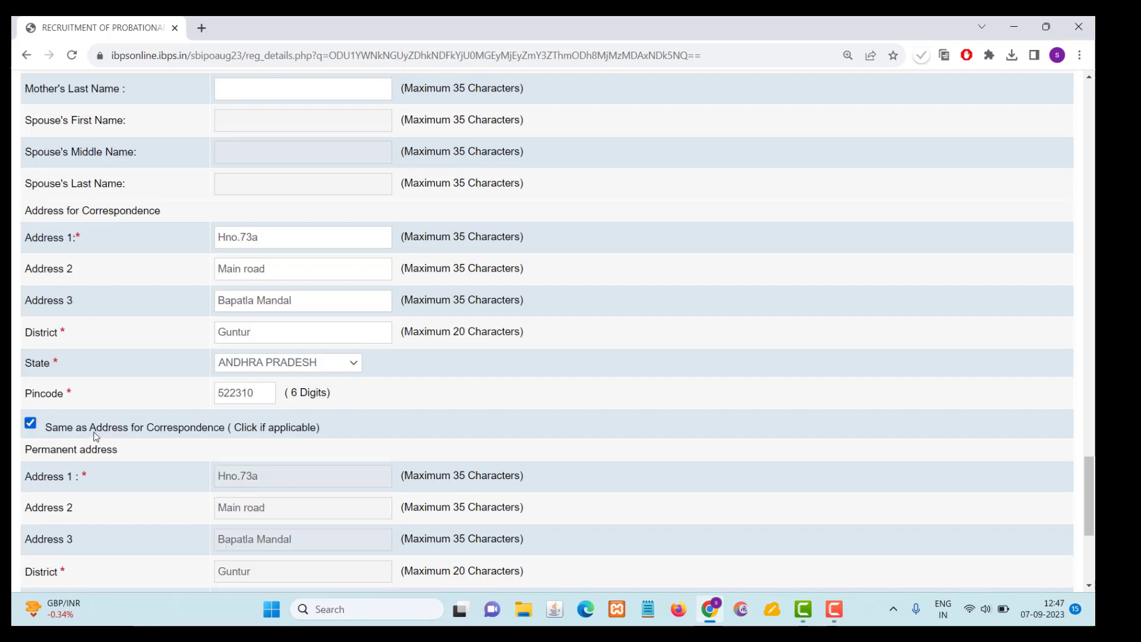
scroll(41, 431, down, 5)
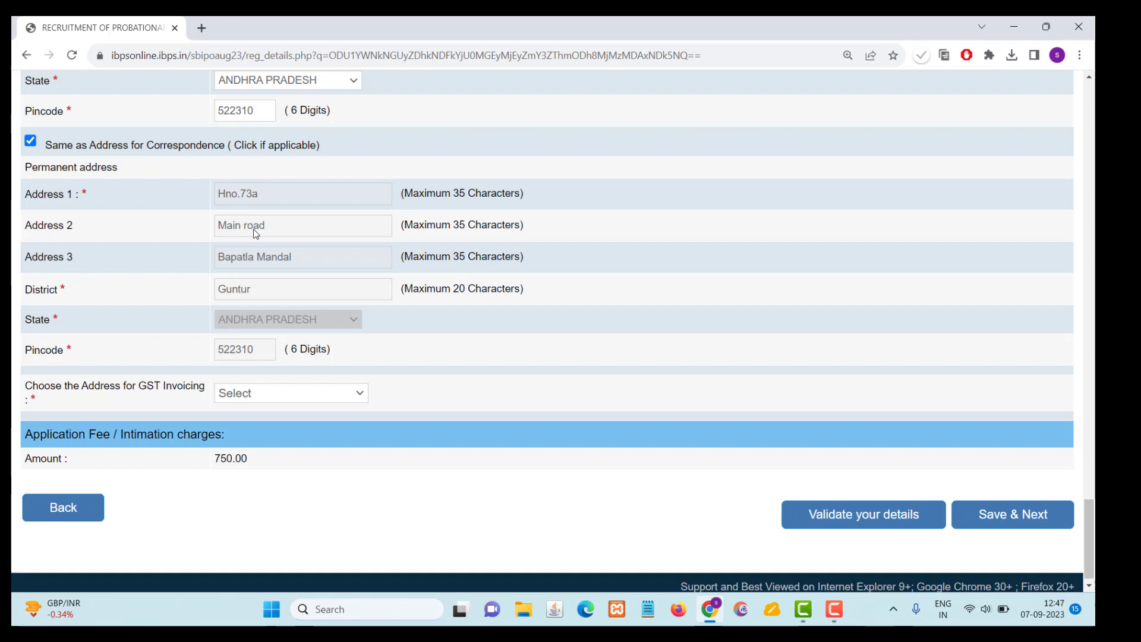
click(302, 395)
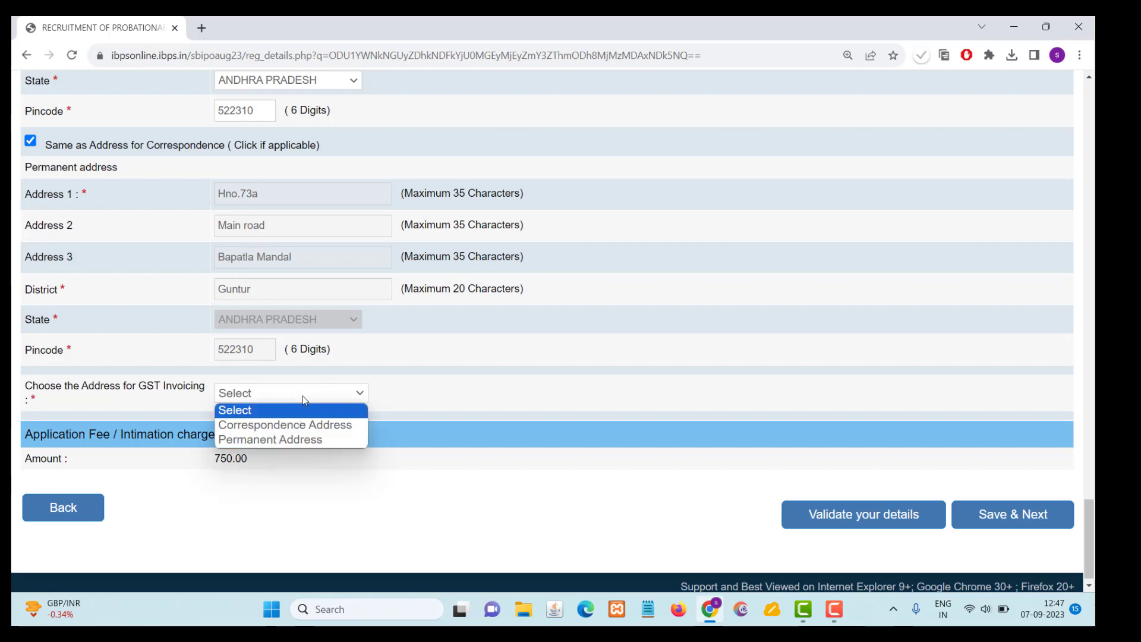
click(300, 440)
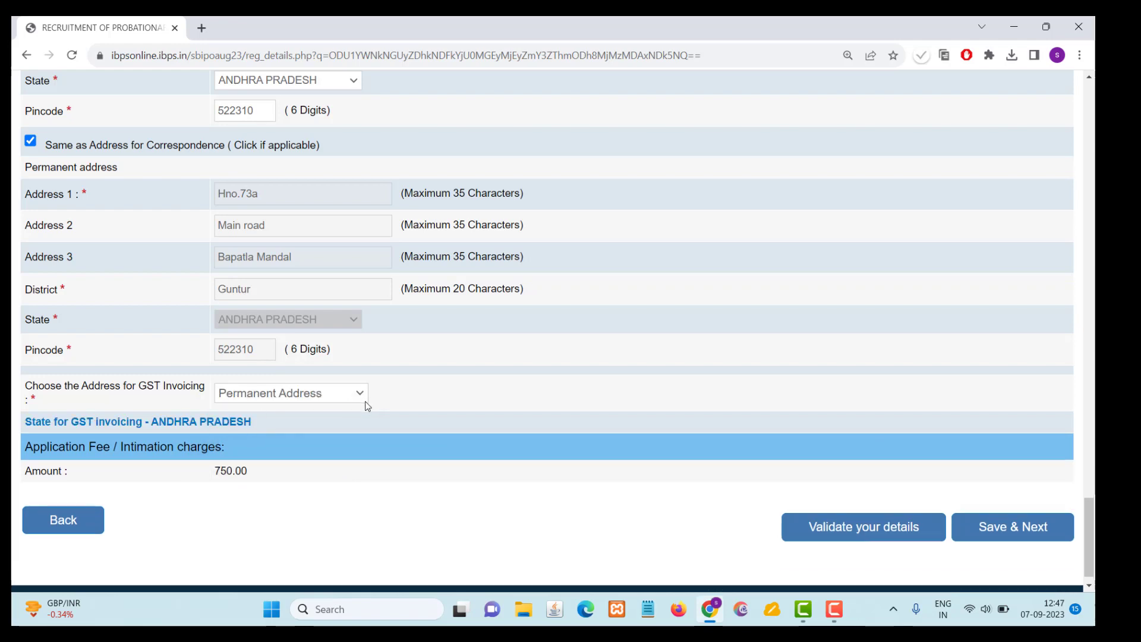
- Validate the basic details and save them to proceed to the qualification, experience and languages section
click(886, 533)
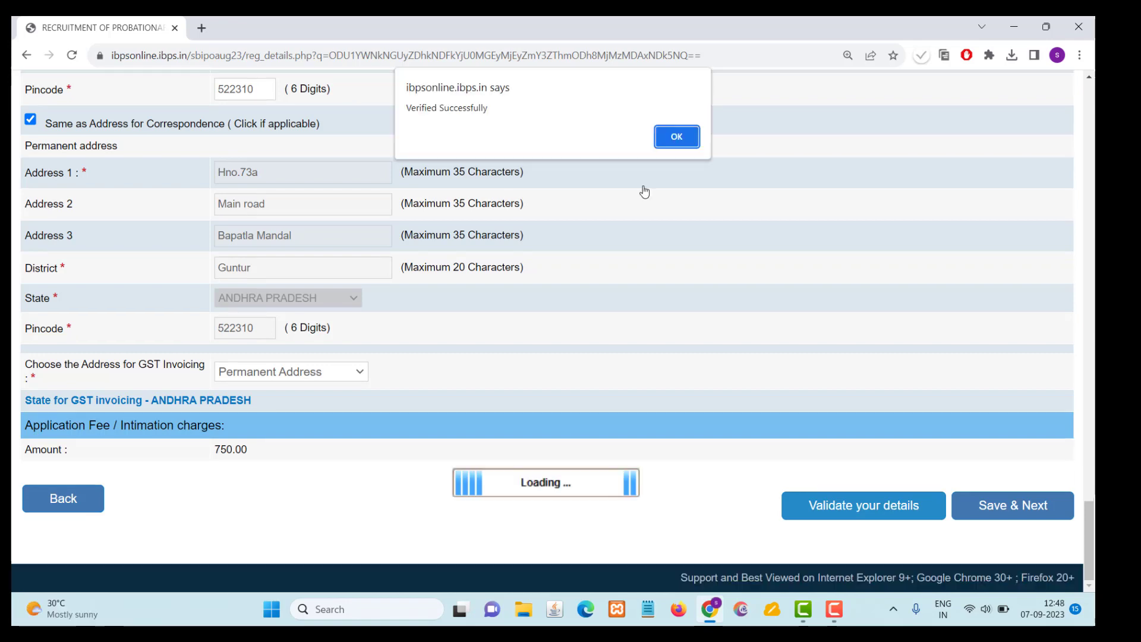
click(679, 143)
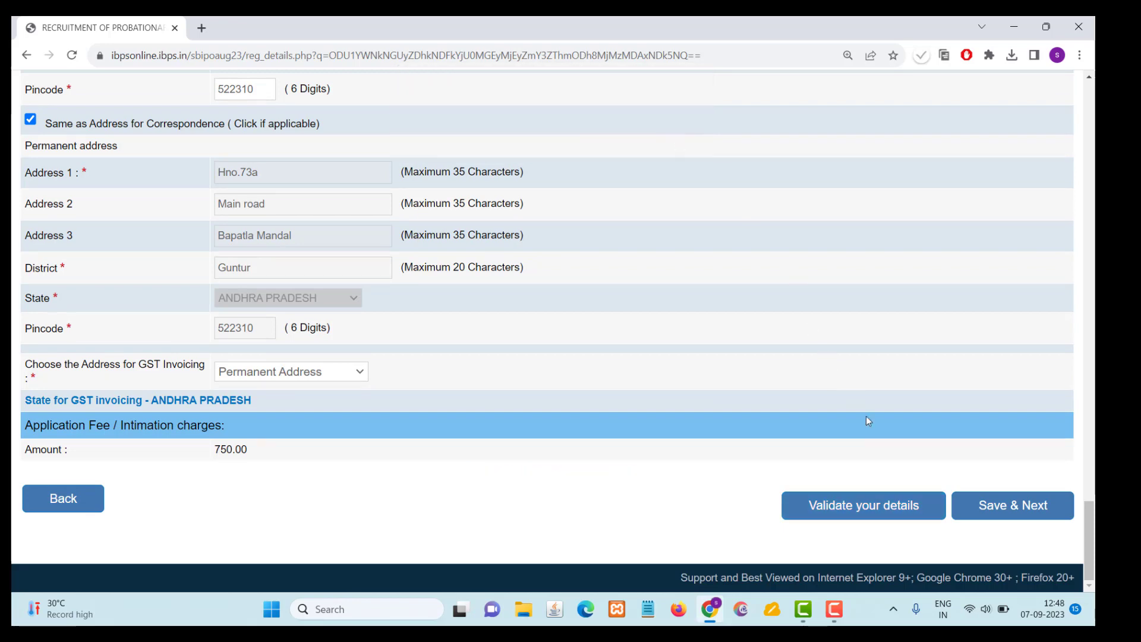
click(991, 509)
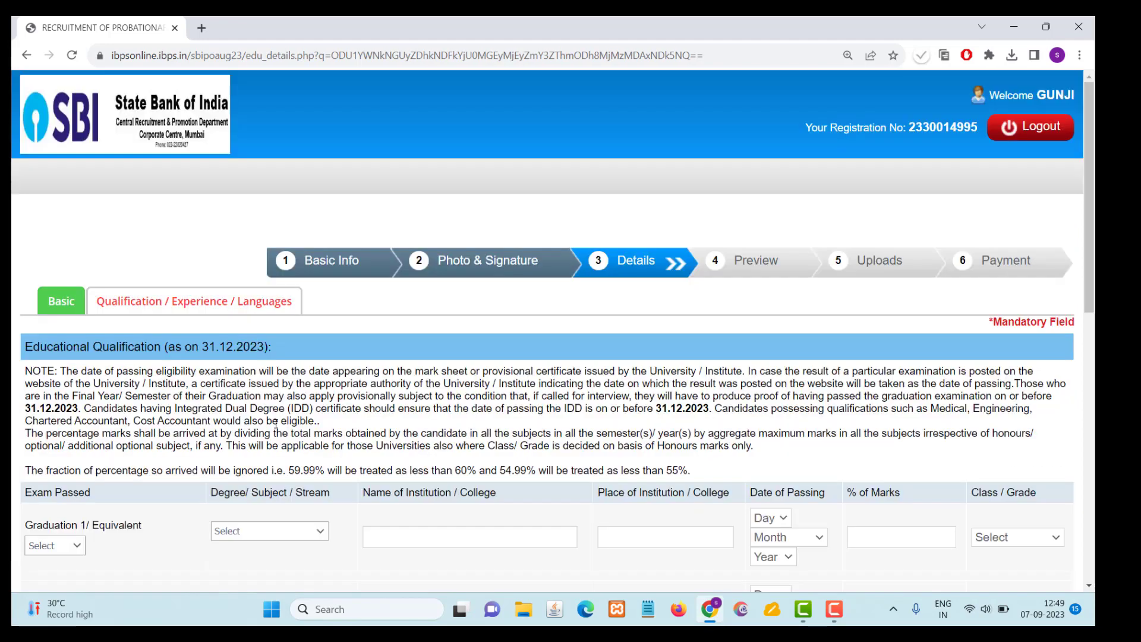
- Set the Graduation 1/Equivalent exam status to Passed and its degree stream to Science
scroll(269, 403, down, 3)
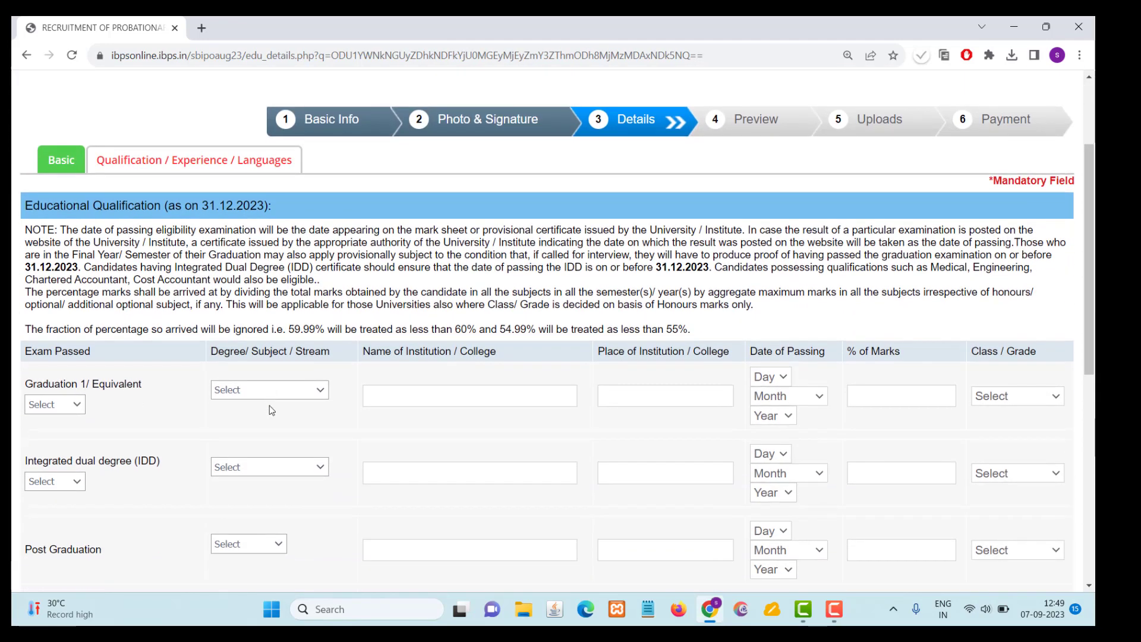
scroll(270, 405, down, 1)
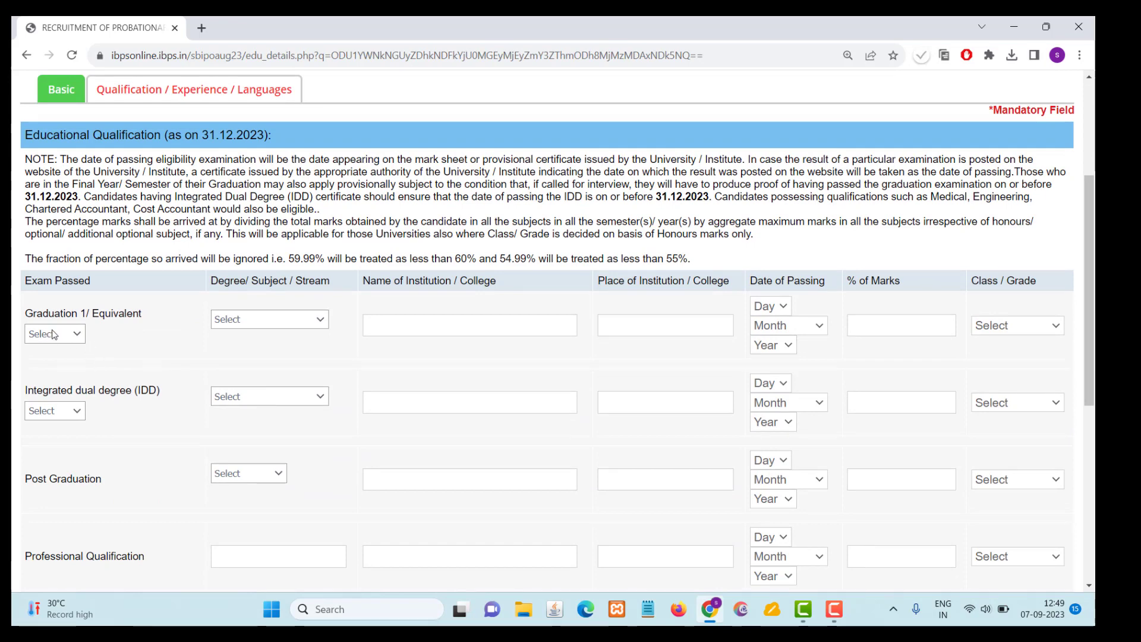
scroll(74, 342, down, 1)
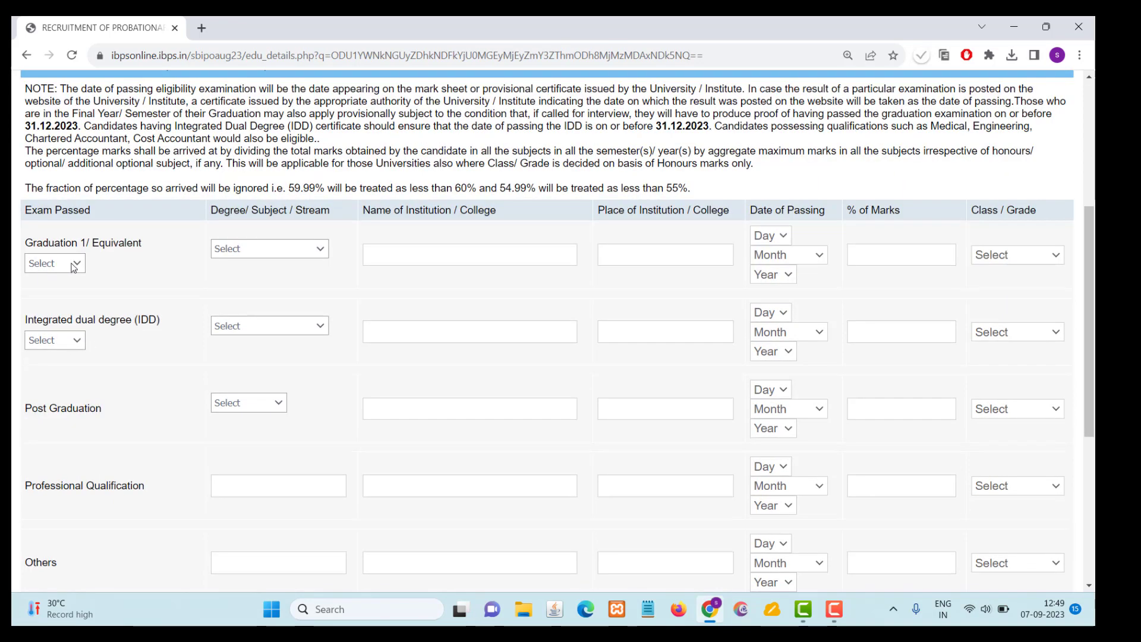
click(74, 268)
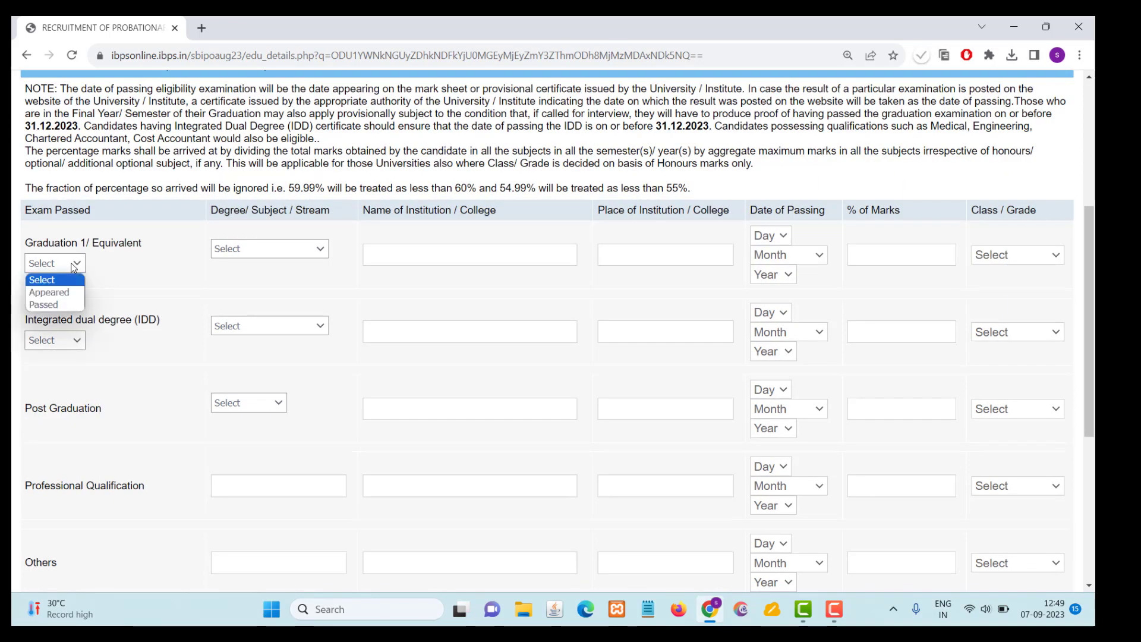
click(63, 307)
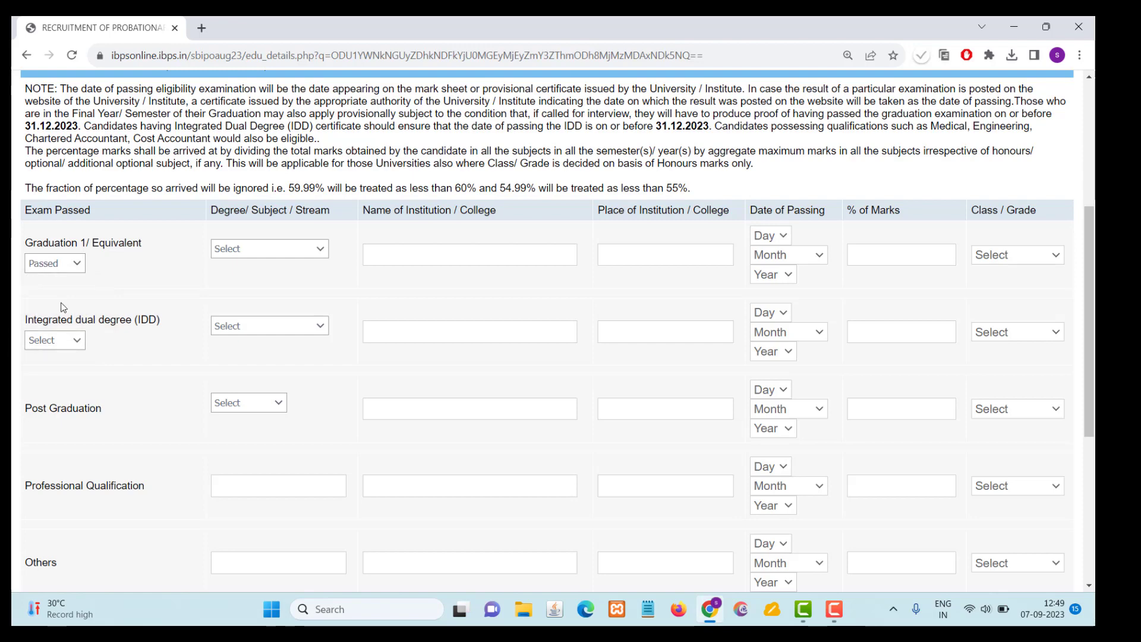
click(282, 253)
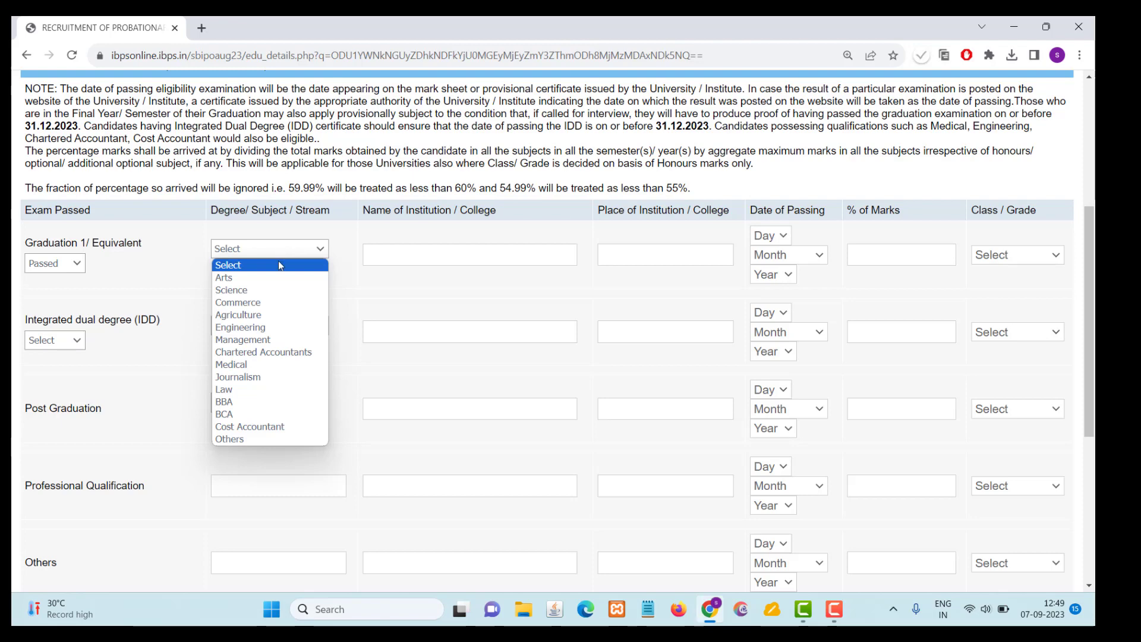
click(278, 291)
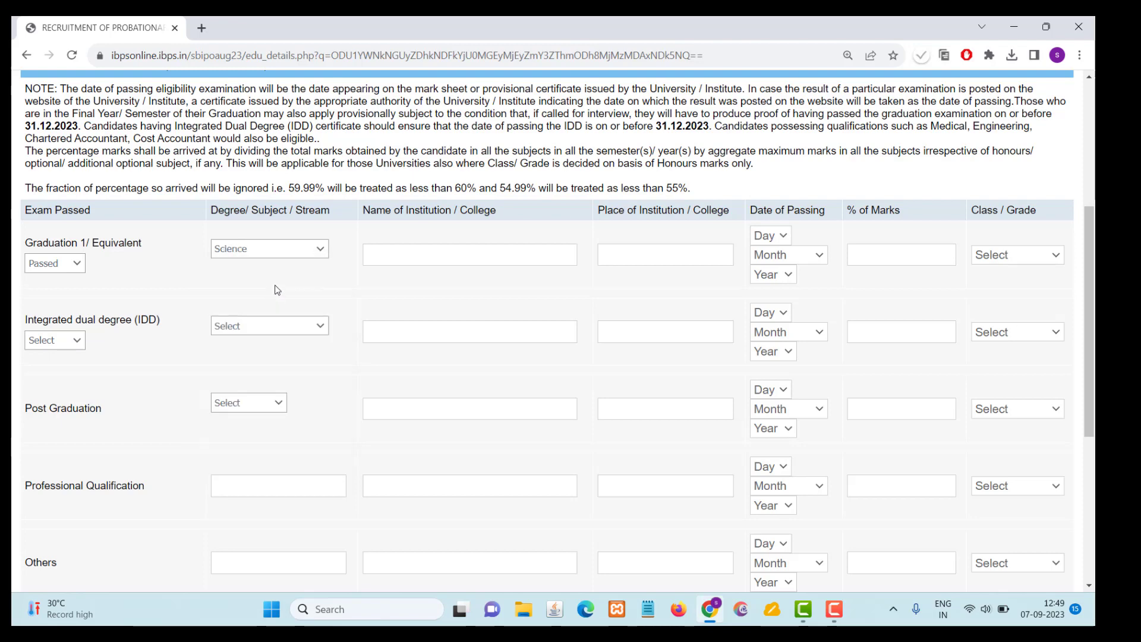
- Enter Sri Sairam Engineering College as the graduation institution and Bapatla as its place
click(407, 255)
text(Sri sa)
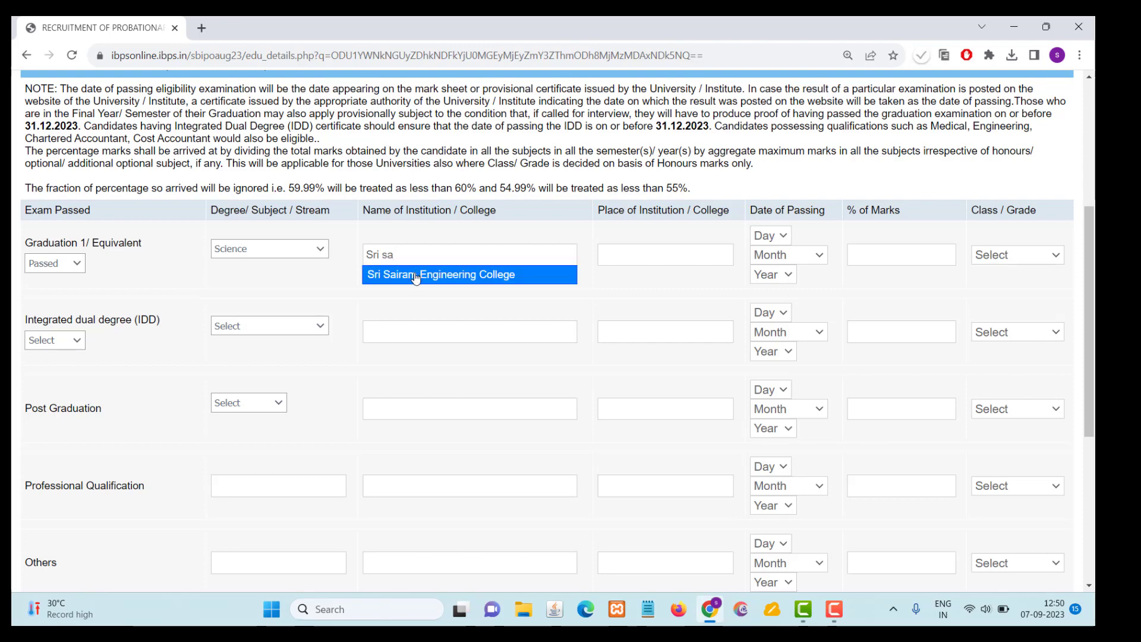
click(416, 276)
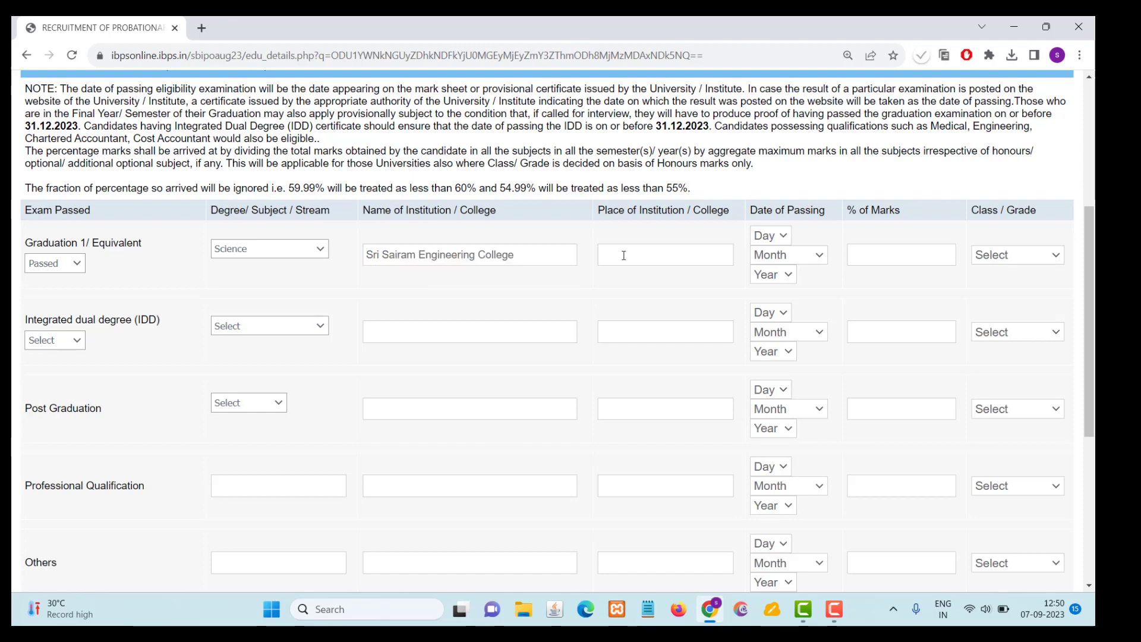
text(Bapatala)
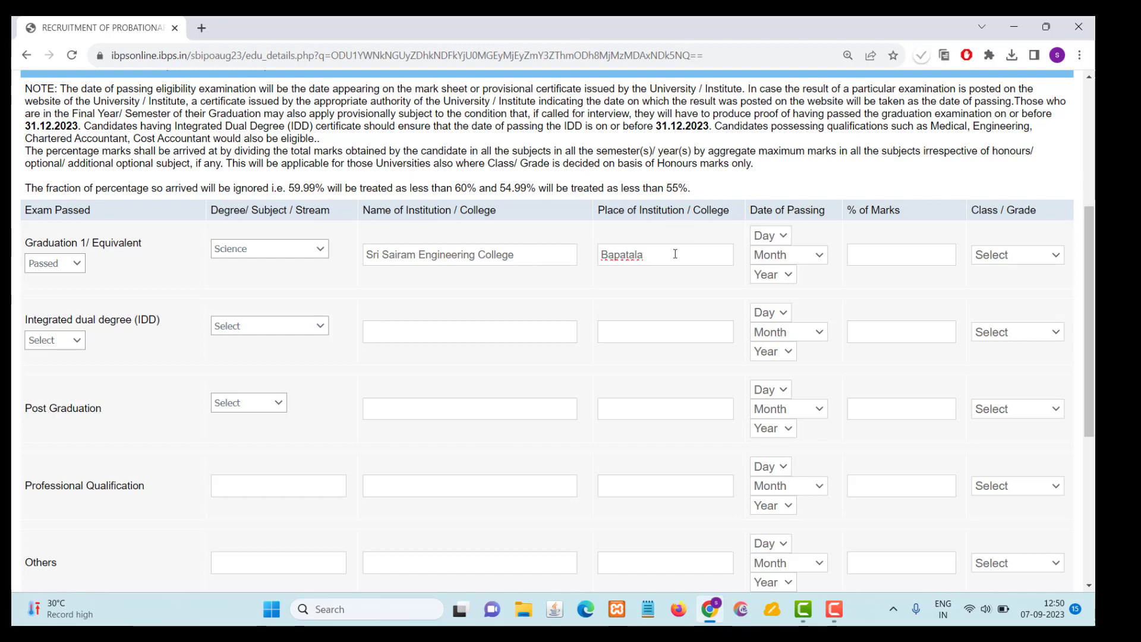
click(633, 255)
key(BackSpace)
- Set the graduation's date of passing to 08 July 2018
click(785, 236)
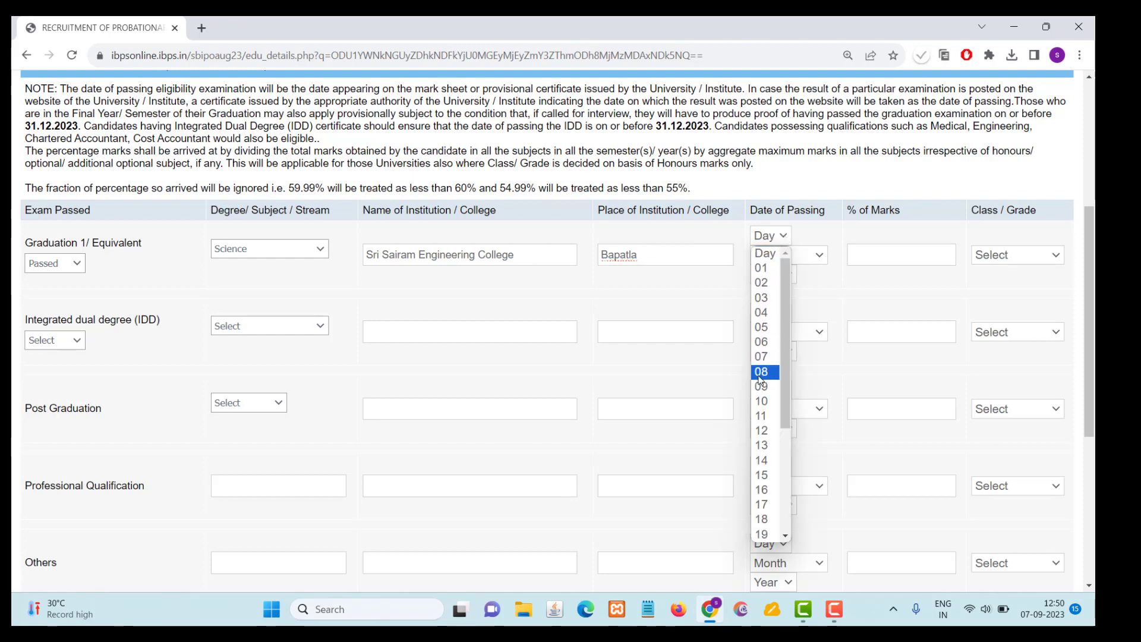
click(760, 372)
click(793, 257)
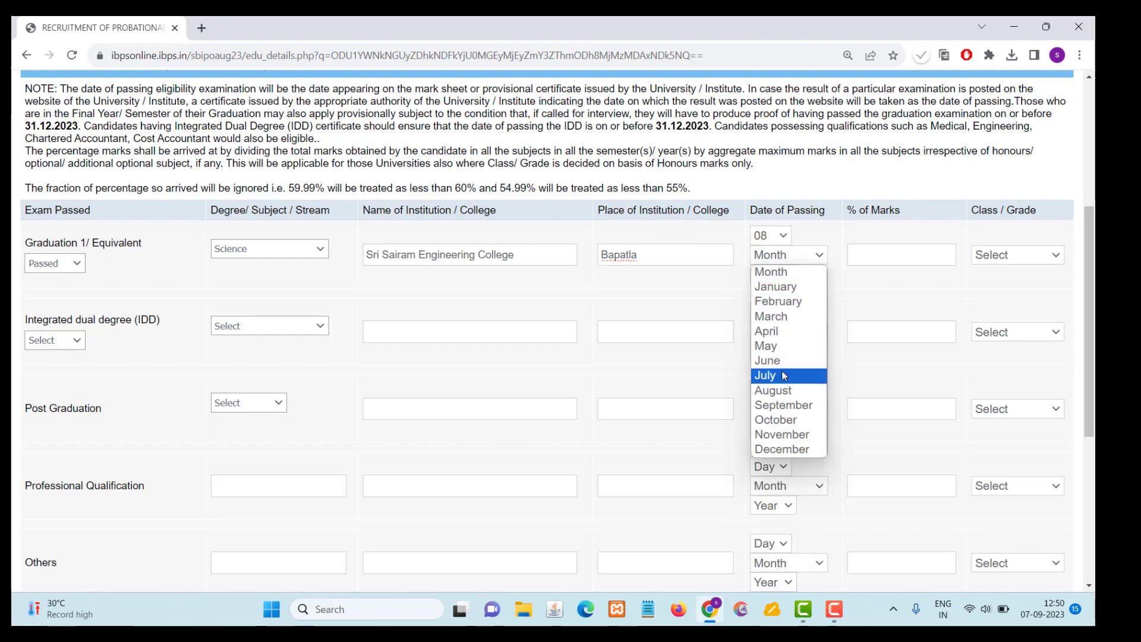
click(782, 374)
click(772, 274)
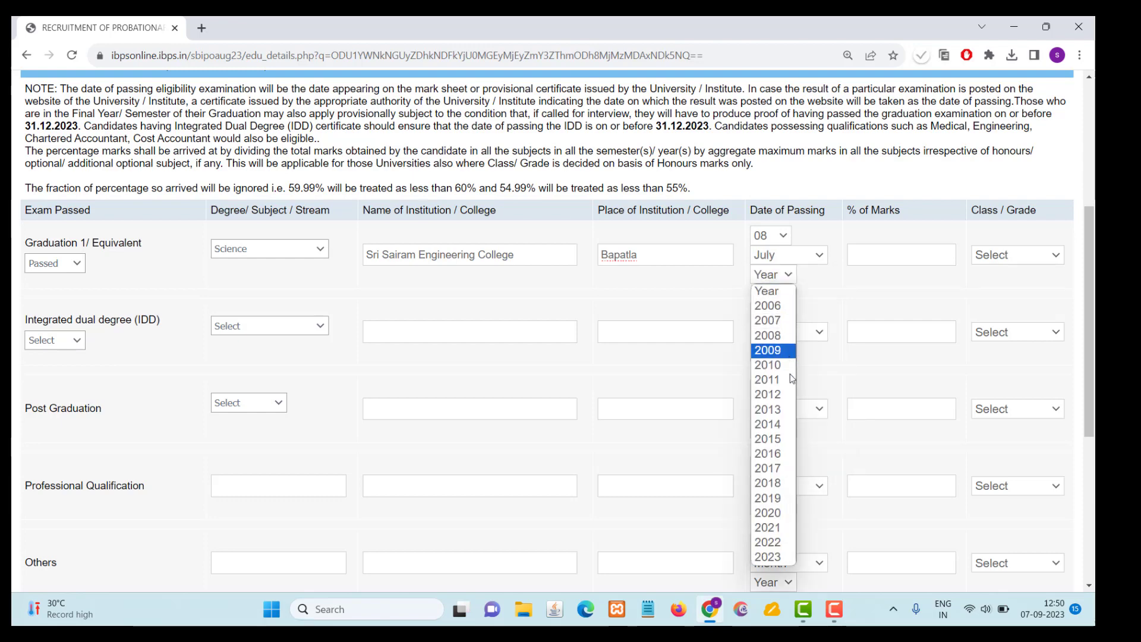
click(771, 483)
- Enter 85.56 as the graduation percentage of marks and set the class to First Class
click(881, 259)
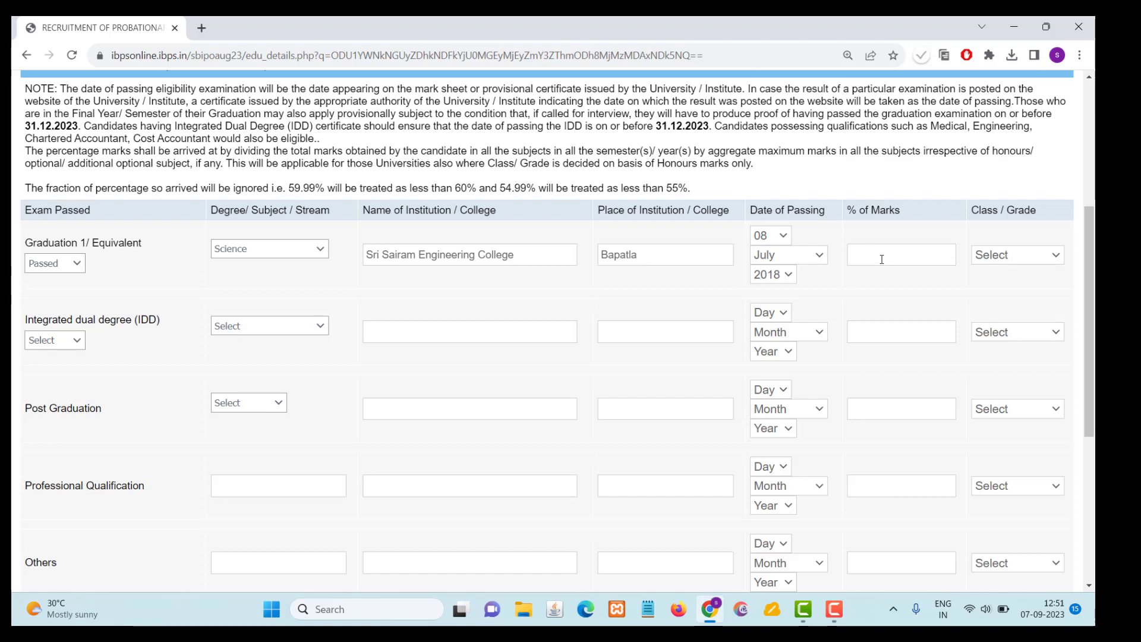
text(85.56)
click(986, 257)
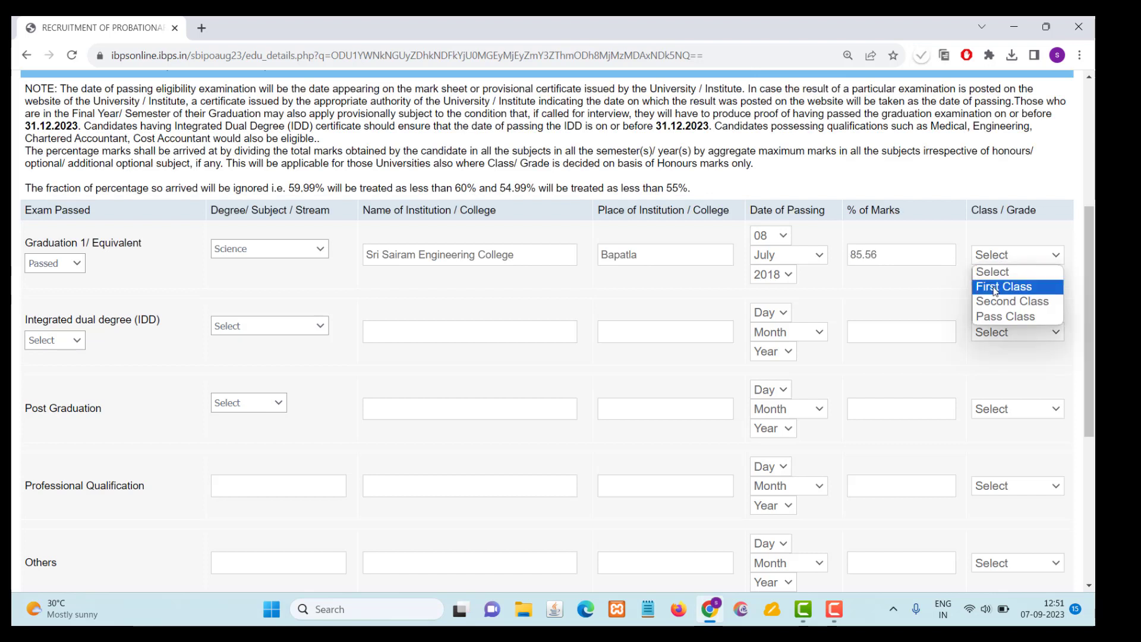
click(997, 290)
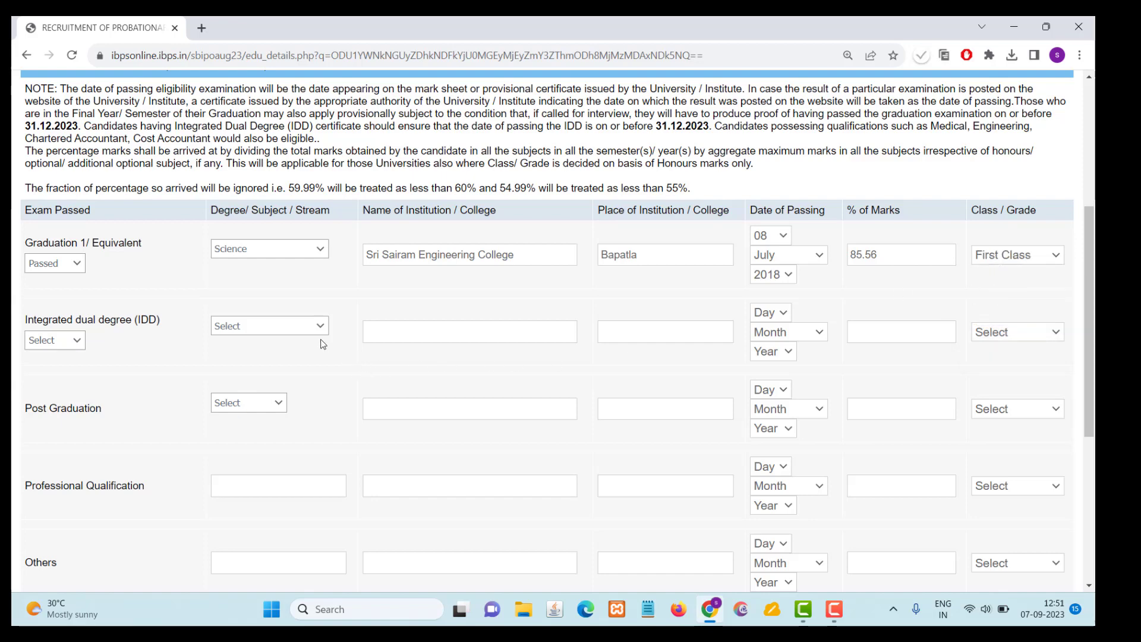
- Add English as the first known language and mark it for read, write and speak
scroll(321, 342, down, 1)
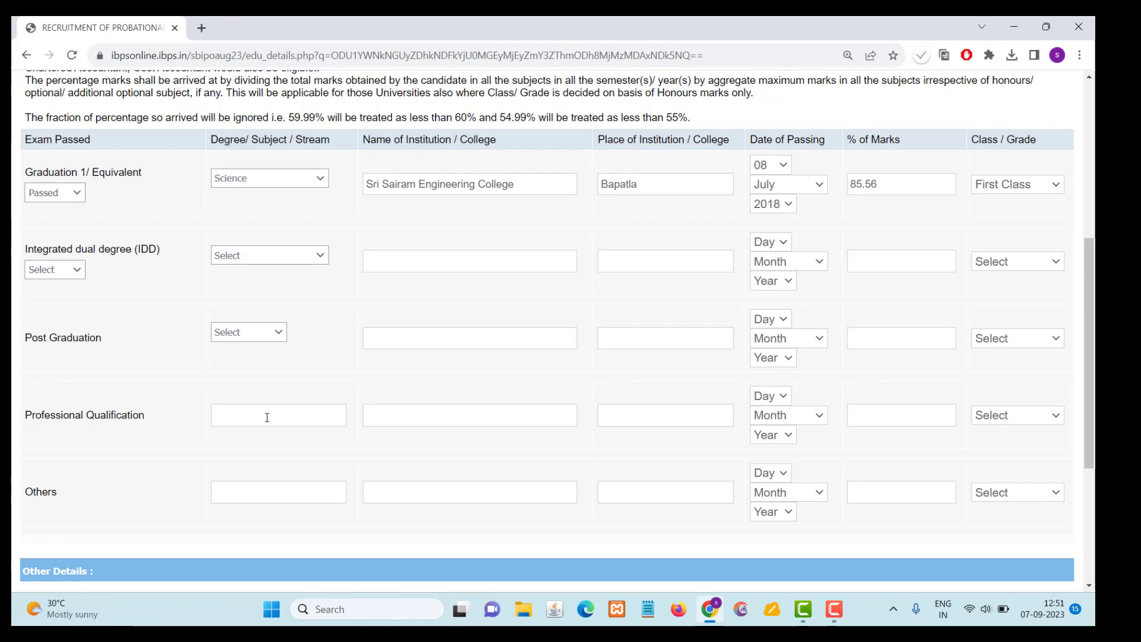
scroll(267, 417, down, 5)
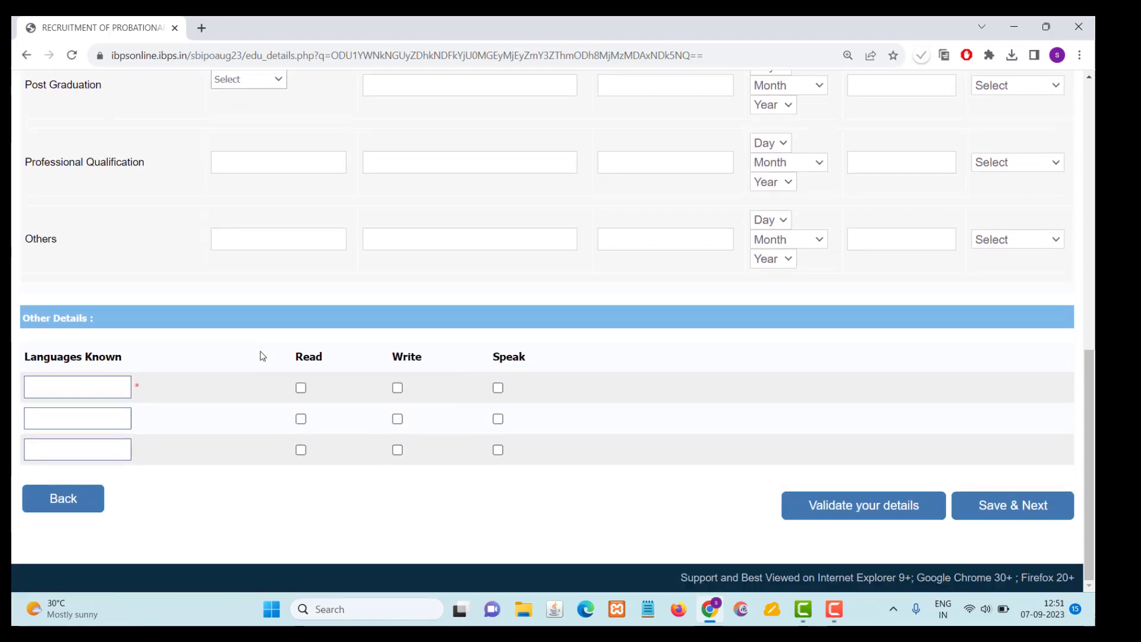
click(81, 389)
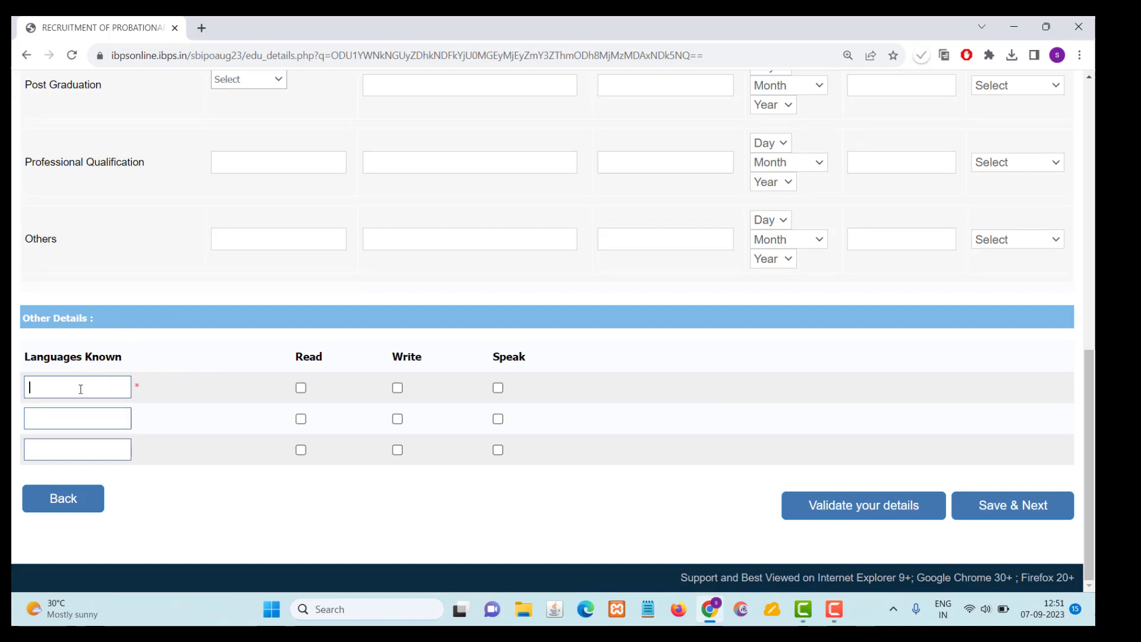
text(English)
click(300, 389)
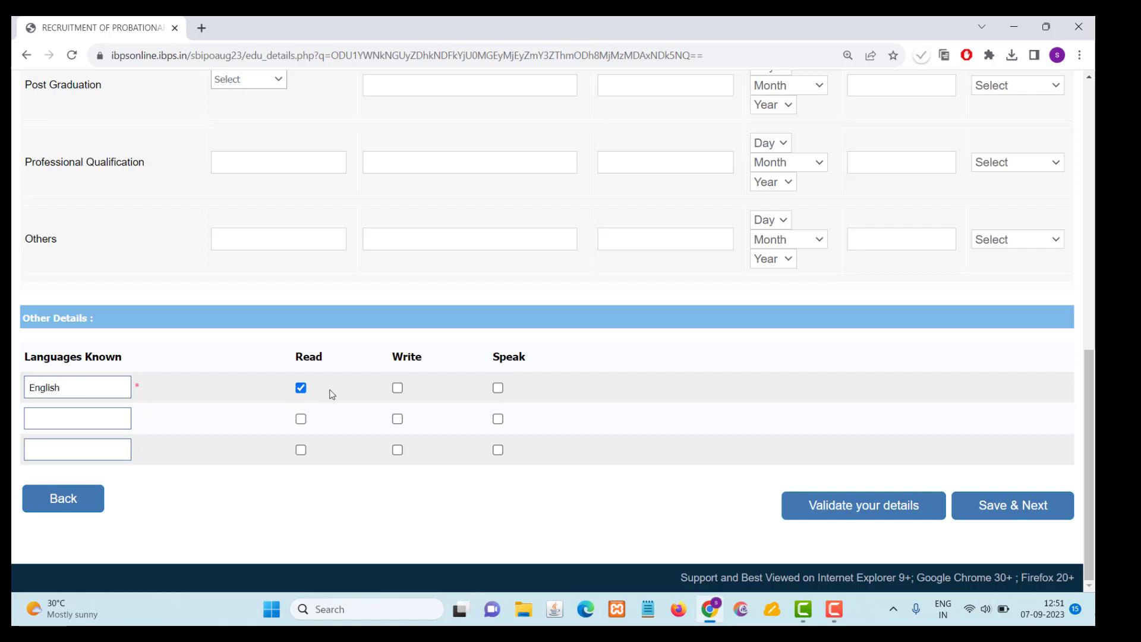
click(397, 387)
click(498, 388)
- Add Telugu as the second known language and mark it for read, write and speak
click(70, 418)
text(Telugu)
click(300, 419)
click(397, 419)
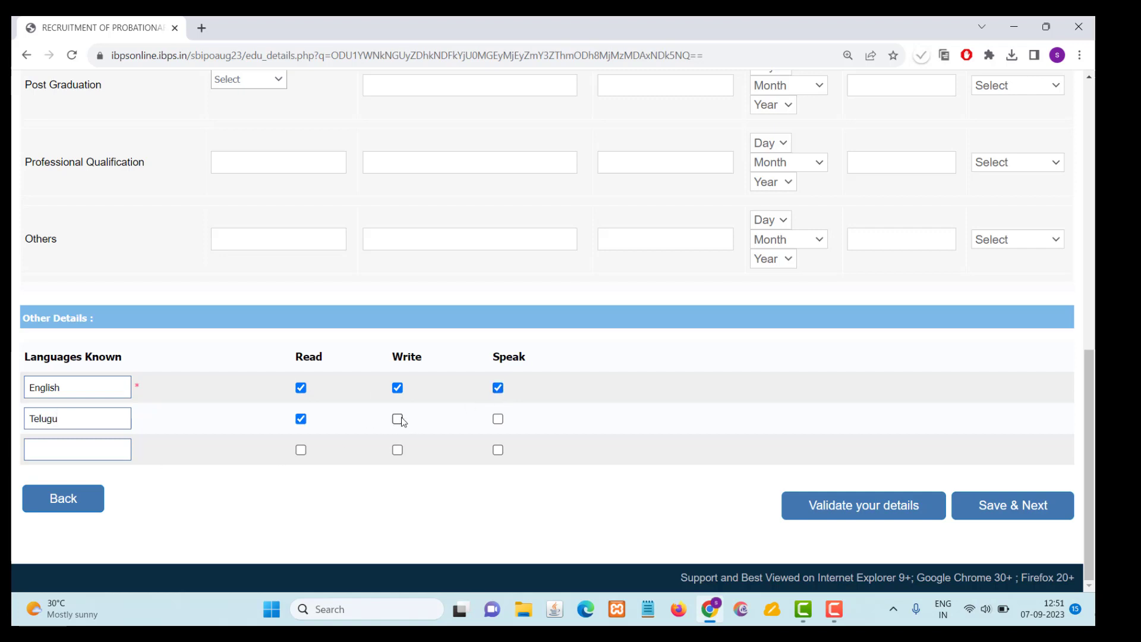
click(498, 419)
- Validate the qualification and language details, then save them and continue to the registration preview
click(882, 514)
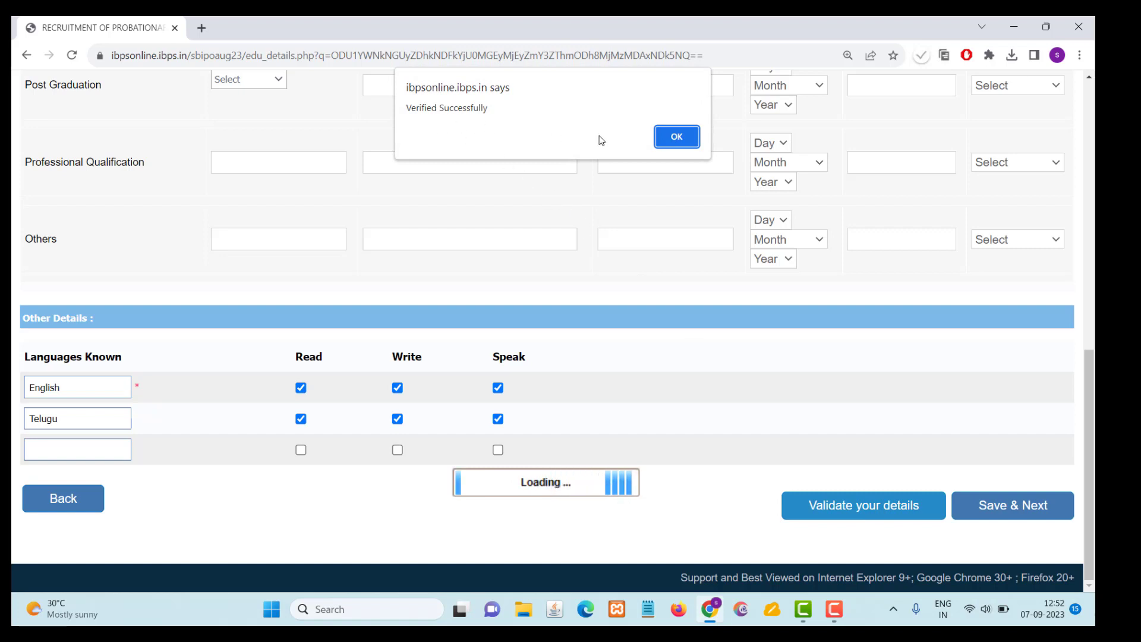
click(675, 137)
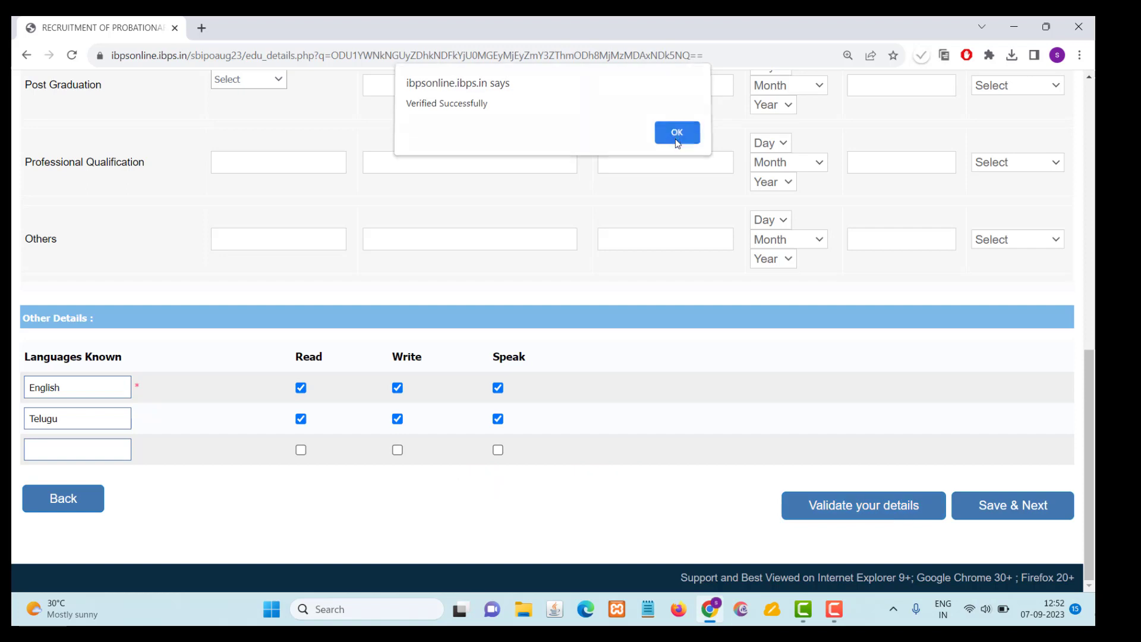
click(1007, 506)
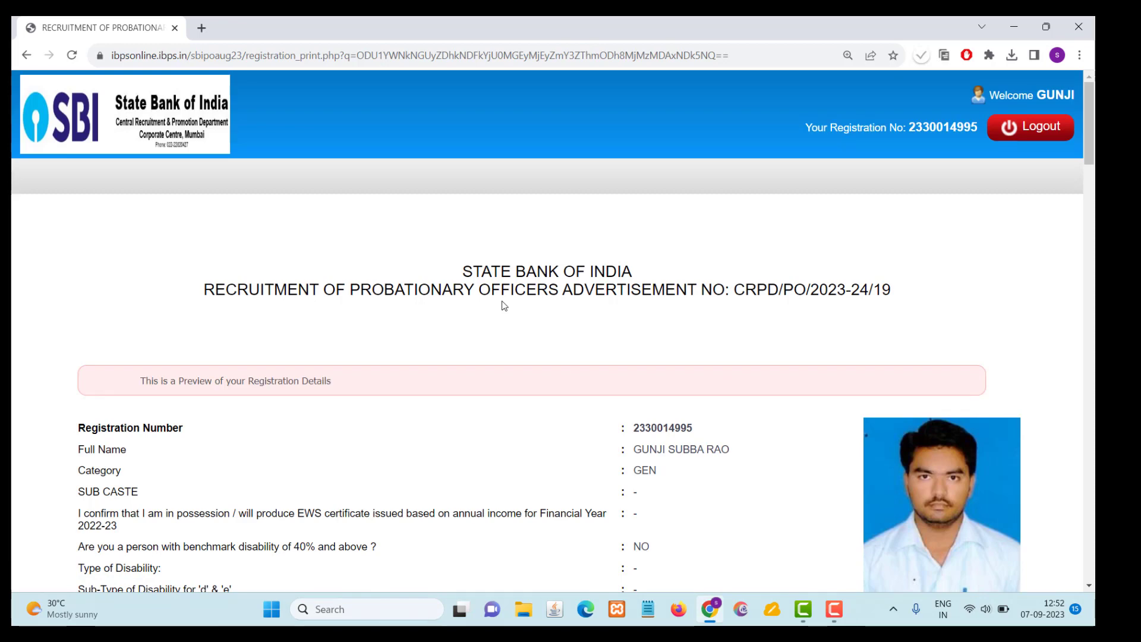
- Review the registration preview, agree to the declaration and confirm that the name exactly matches the ID proof
scroll(504, 306, down, 3)
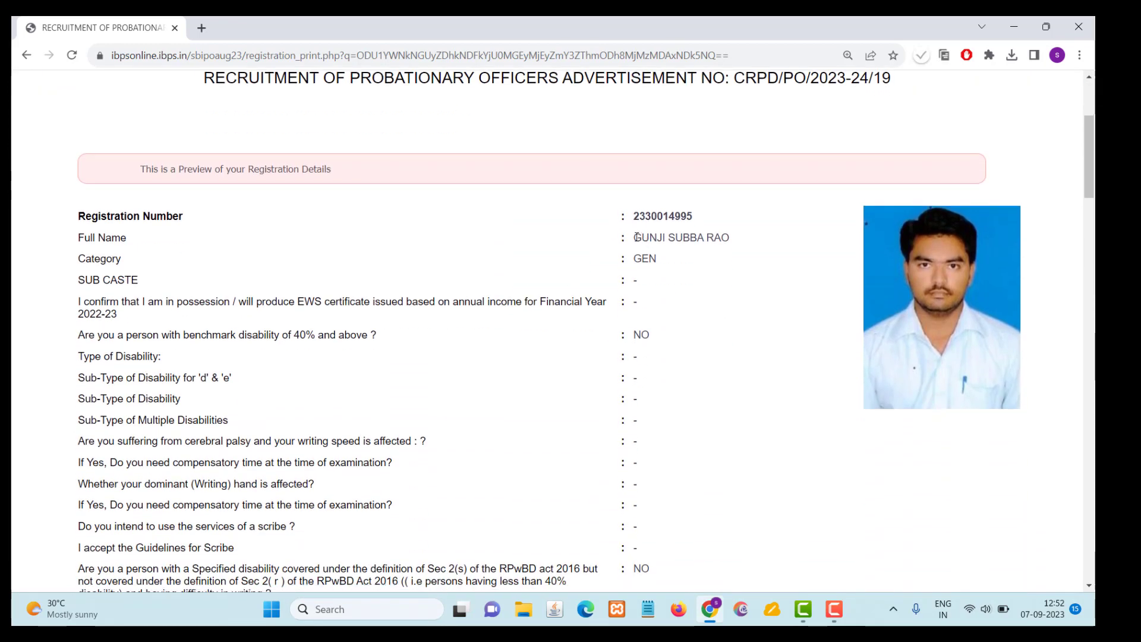
scroll(660, 285, down, 5)
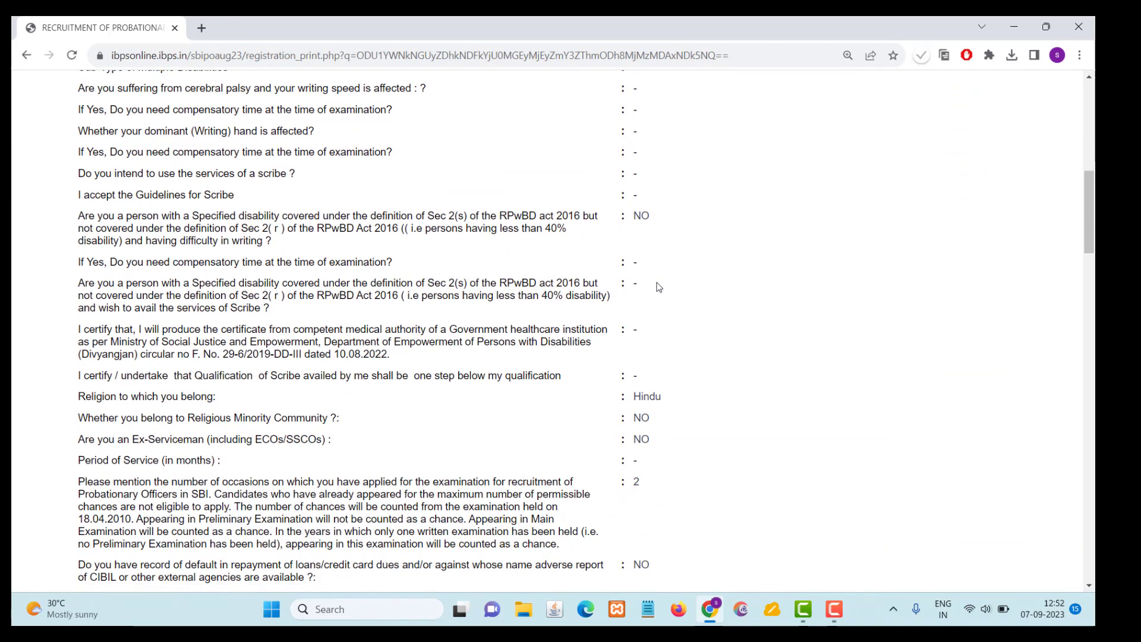
scroll(658, 287, down, 2)
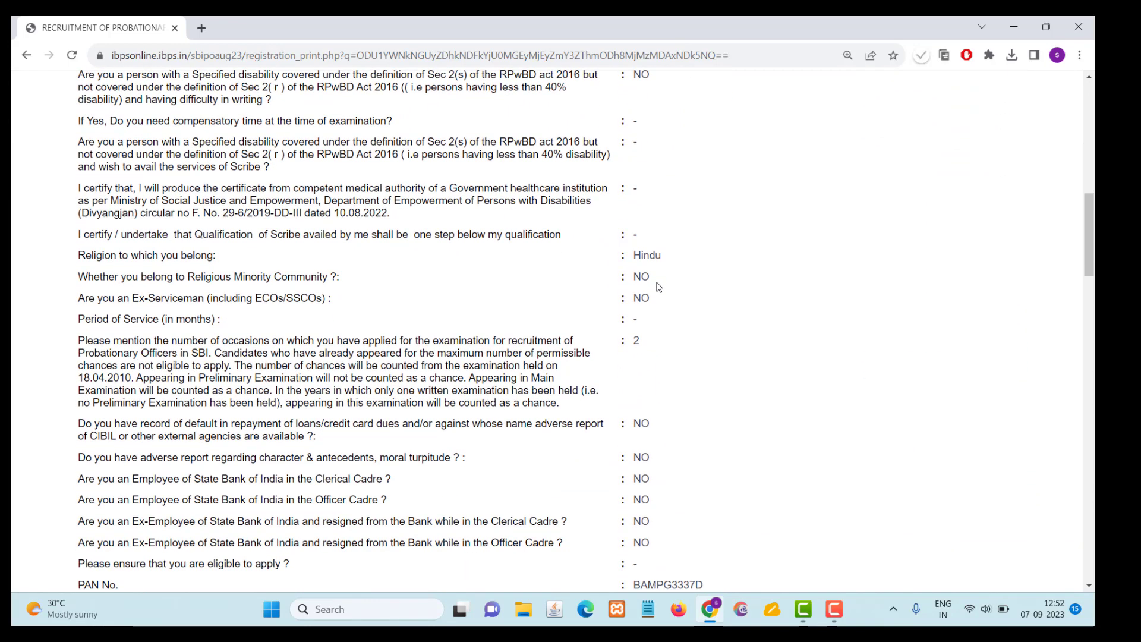
scroll(659, 286, down, 6)
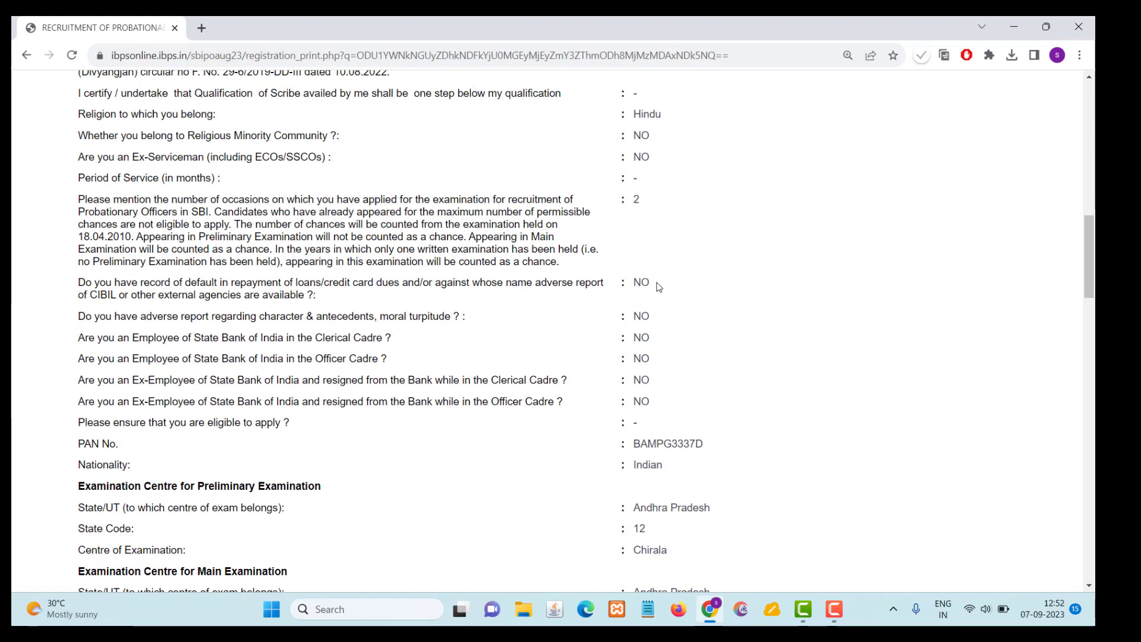
scroll(658, 287, down, 13)
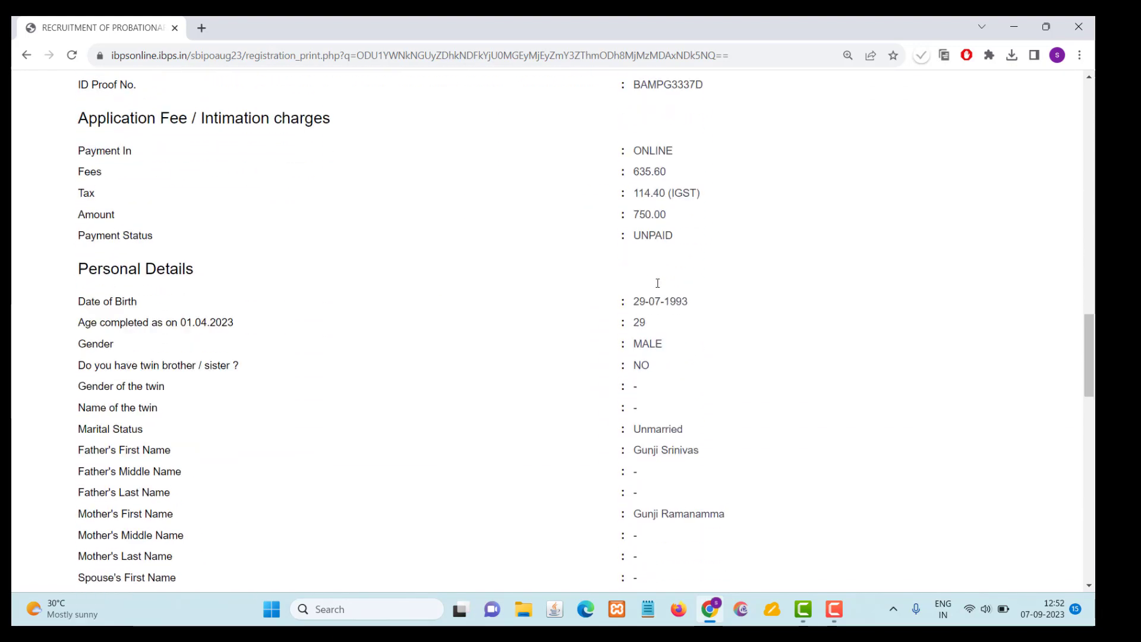
scroll(659, 285, down, 10)
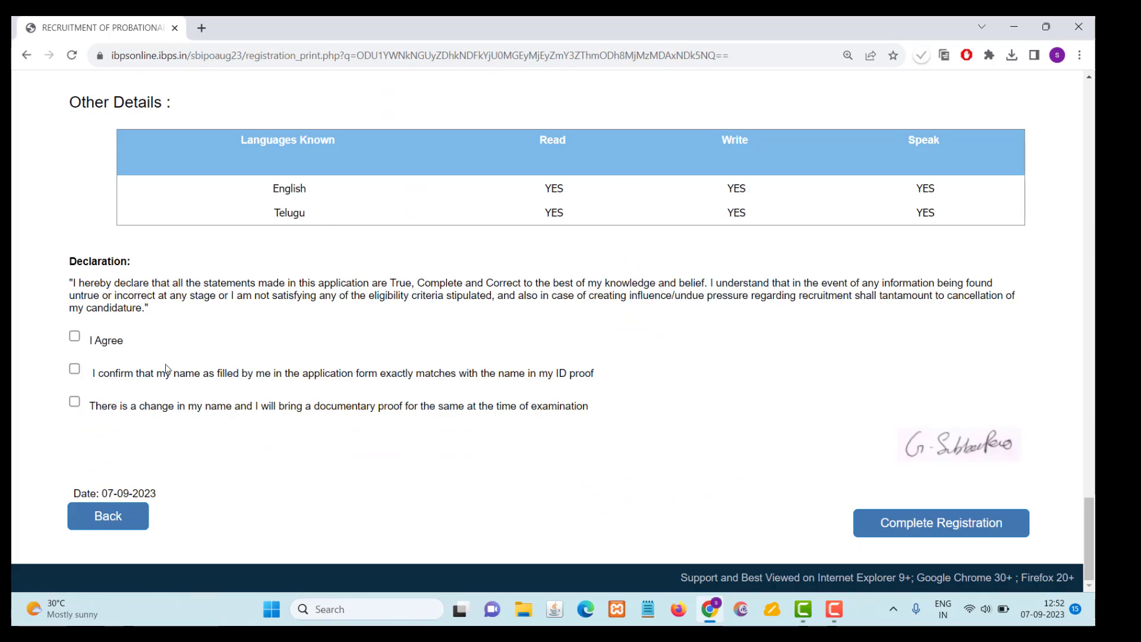
click(75, 336)
click(74, 369)
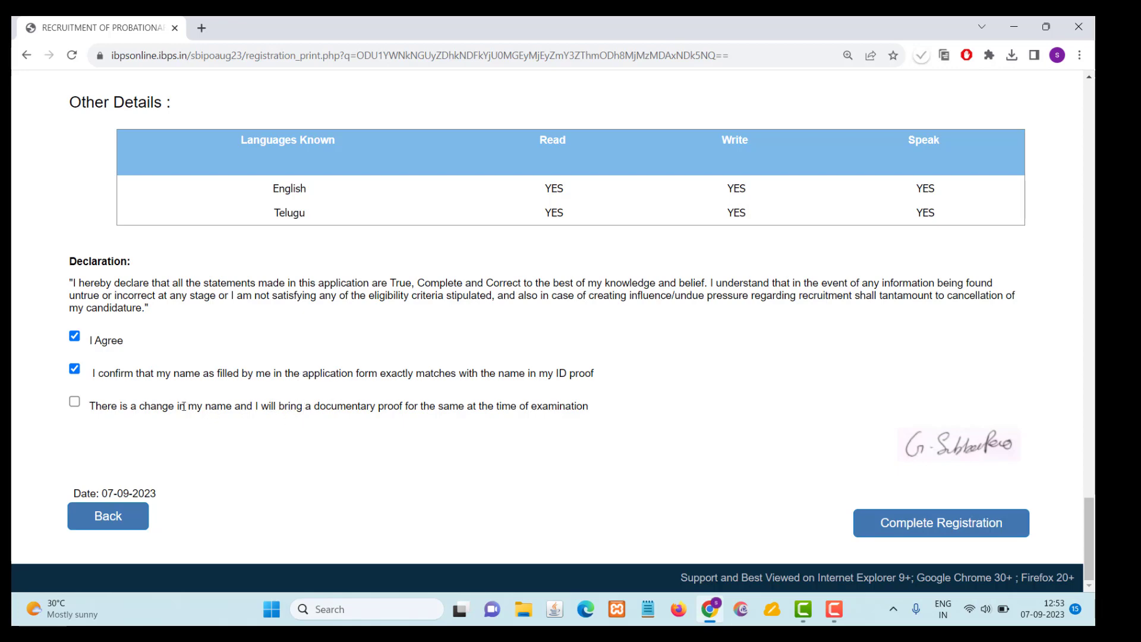
- Complete the registration and accept both confirmation prompts to continue to the document uploads
click(929, 530)
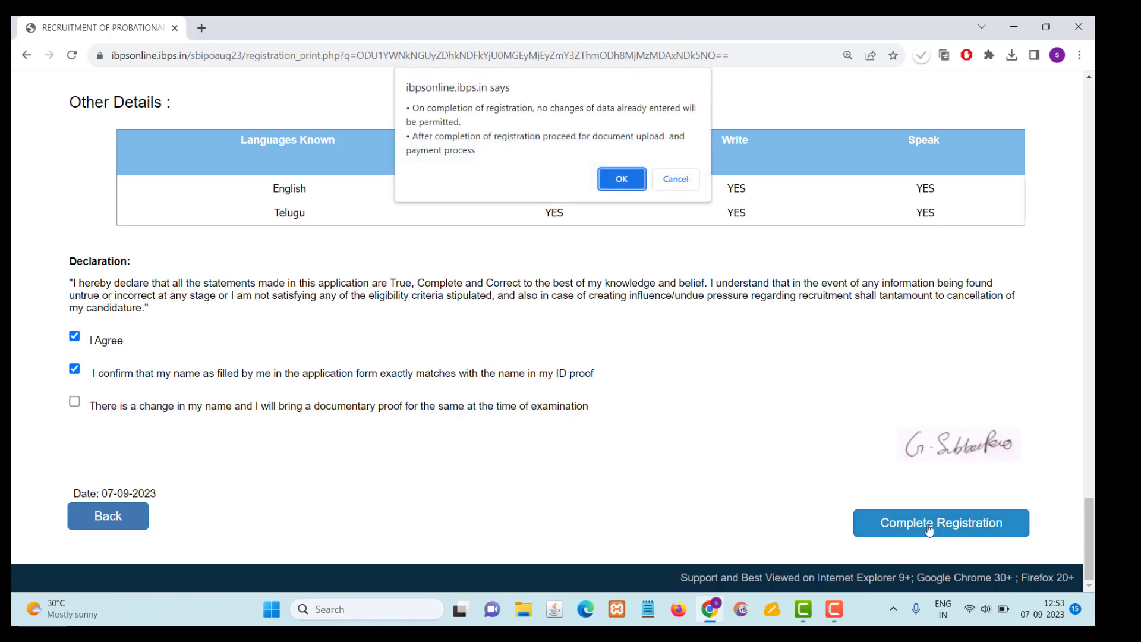
click(619, 181)
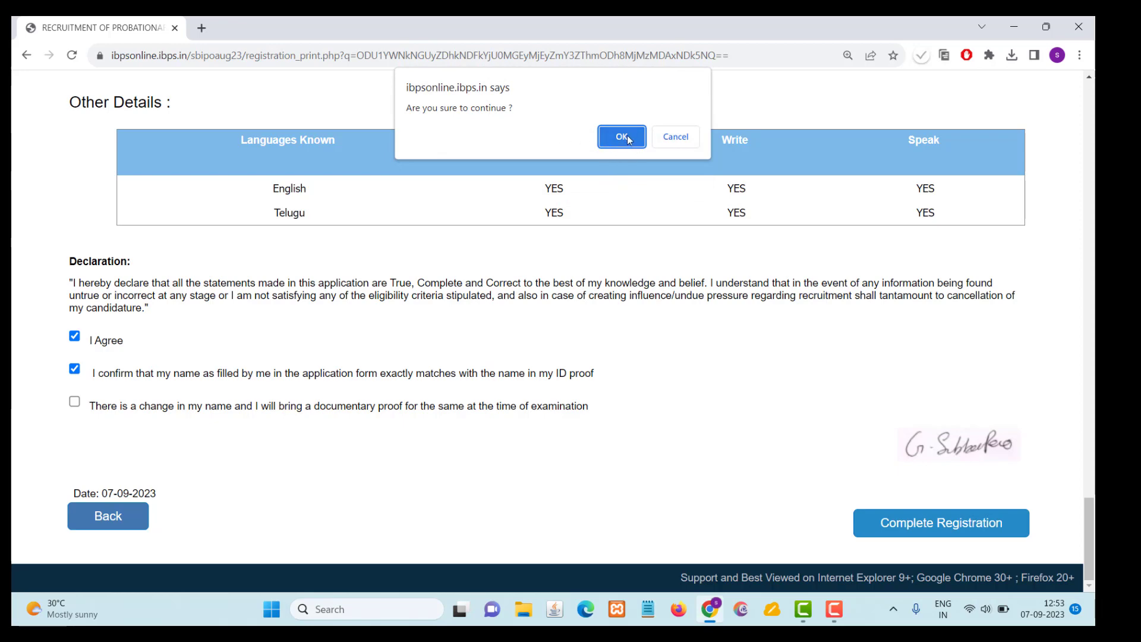
click(624, 138)
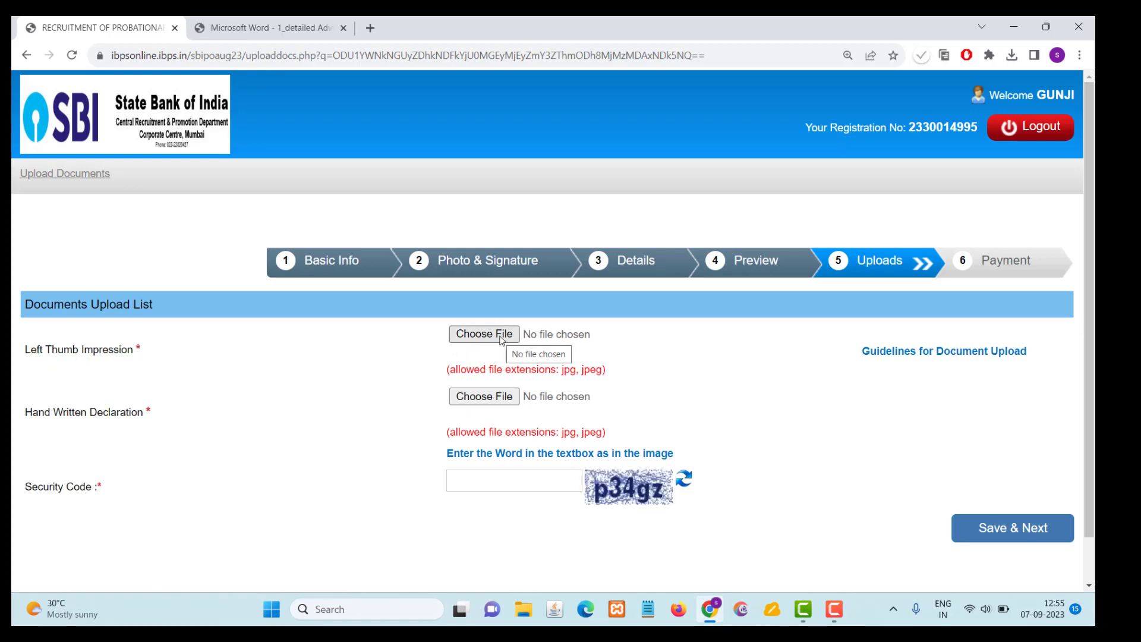
- Upload the Leftthumb image from Downloads as the left thumb impression and accept its preview
click(501, 339)
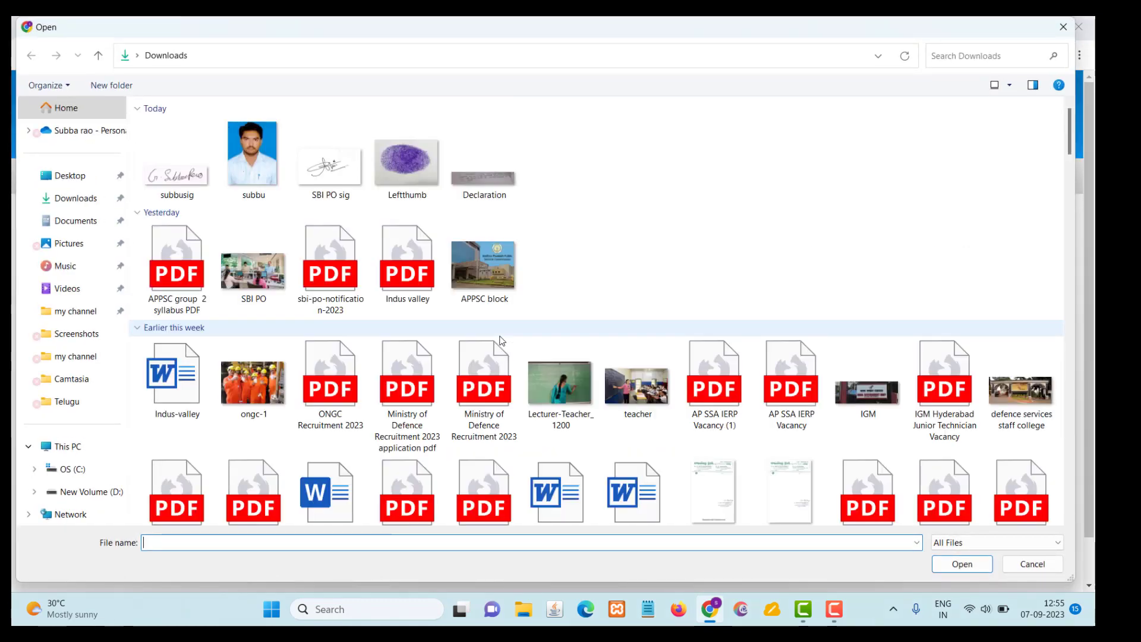
click(405, 179)
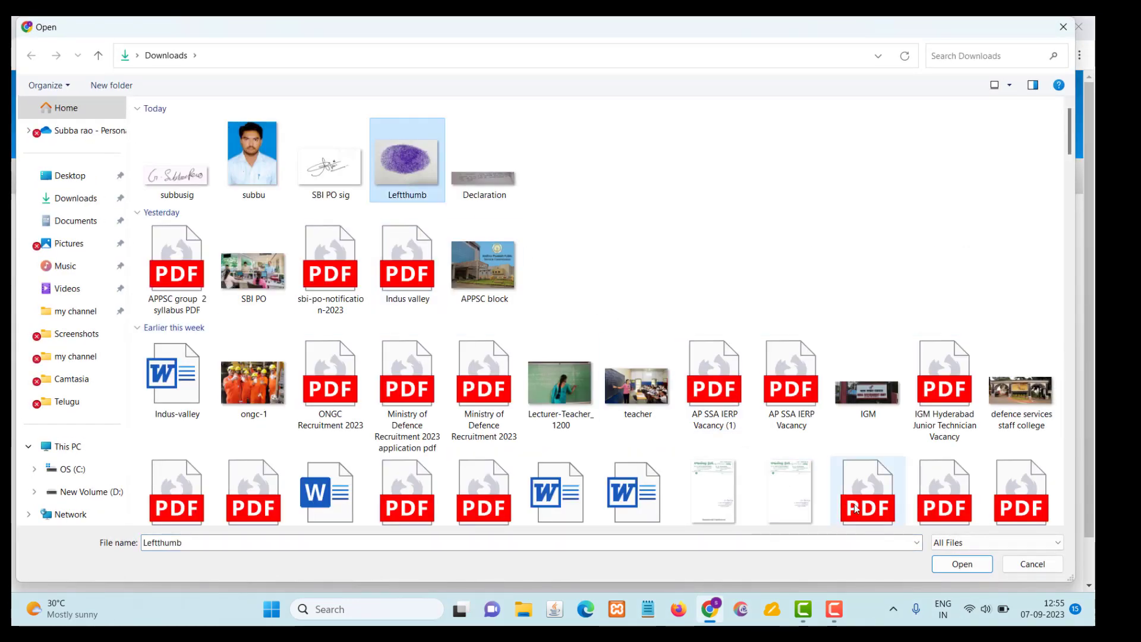
click(959, 565)
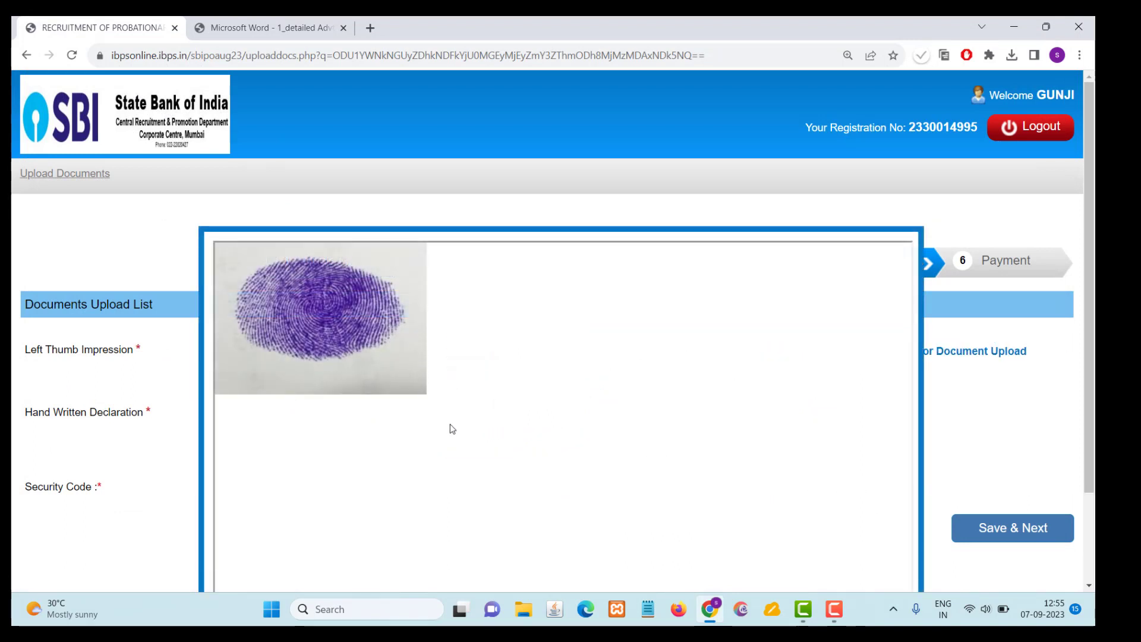
scroll(452, 427, down, 2)
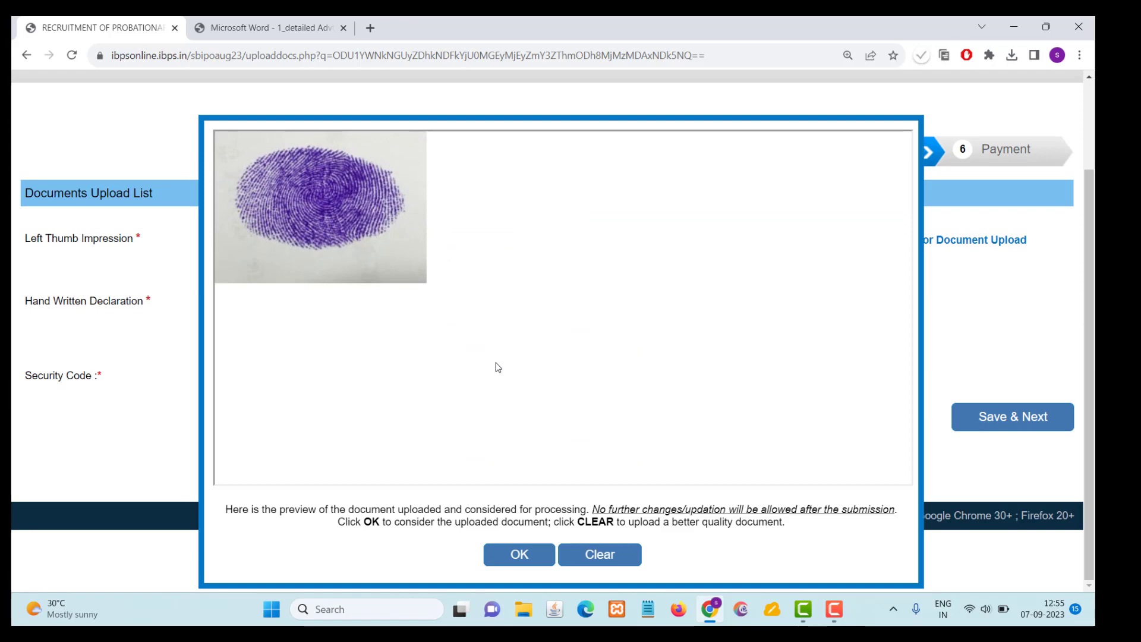
click(520, 556)
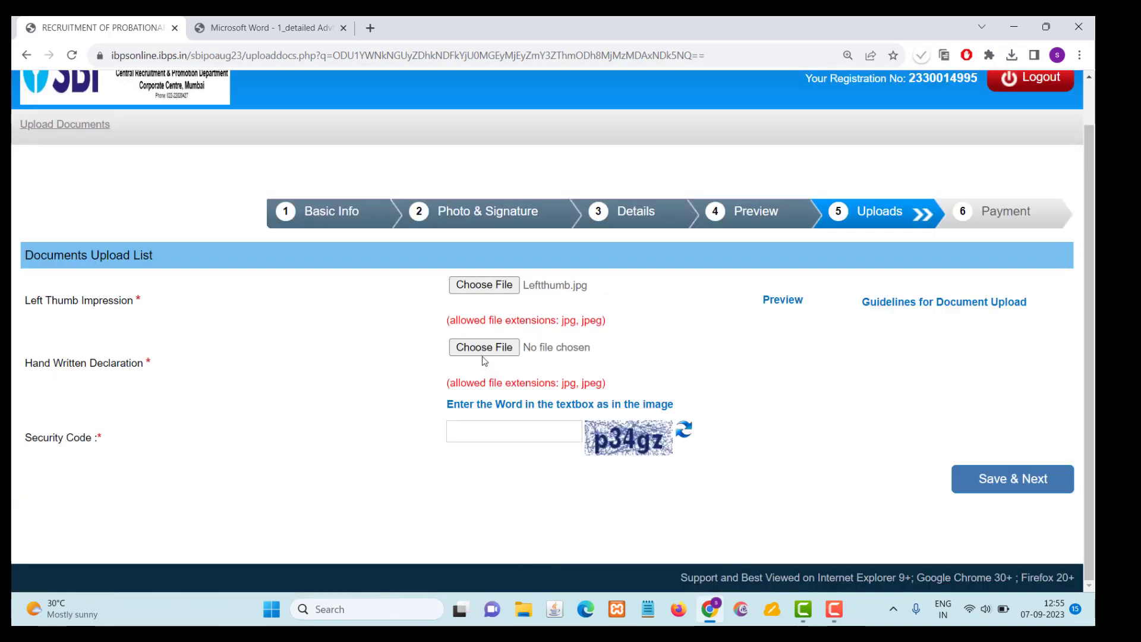
- Upload the declaration image from Downloads as the hand written declaration
click(483, 355)
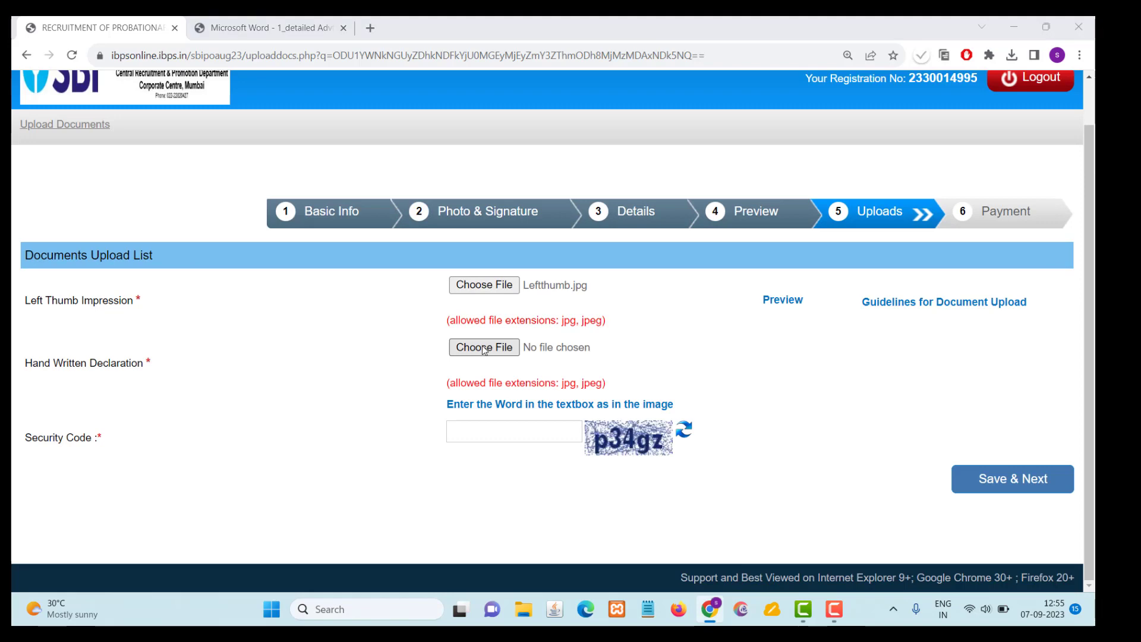
click(172, 179)
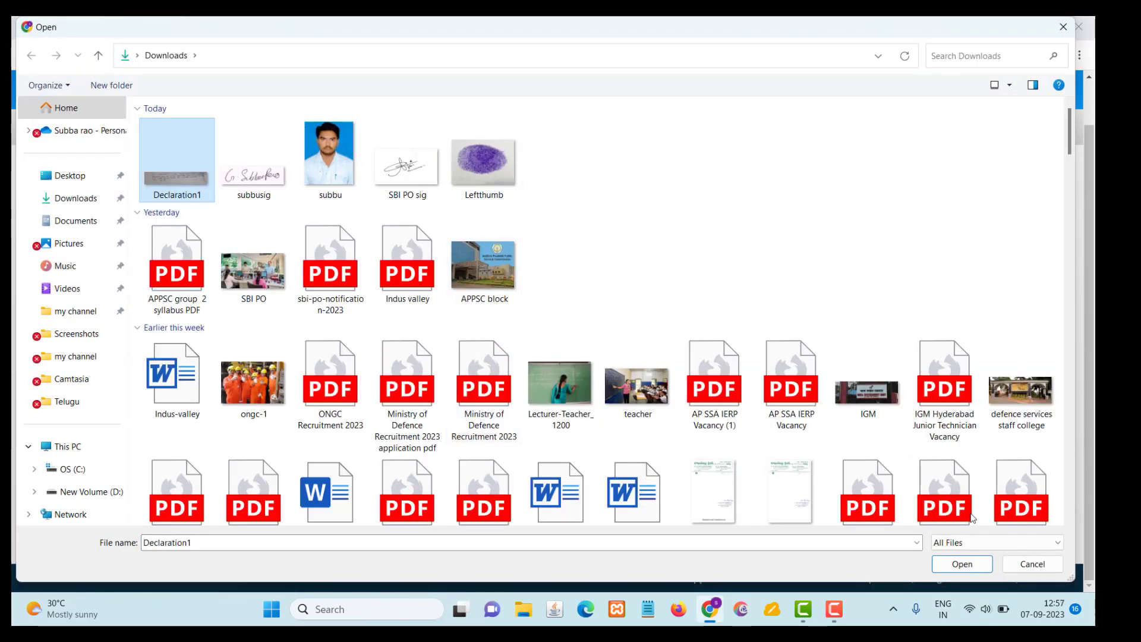
click(961, 564)
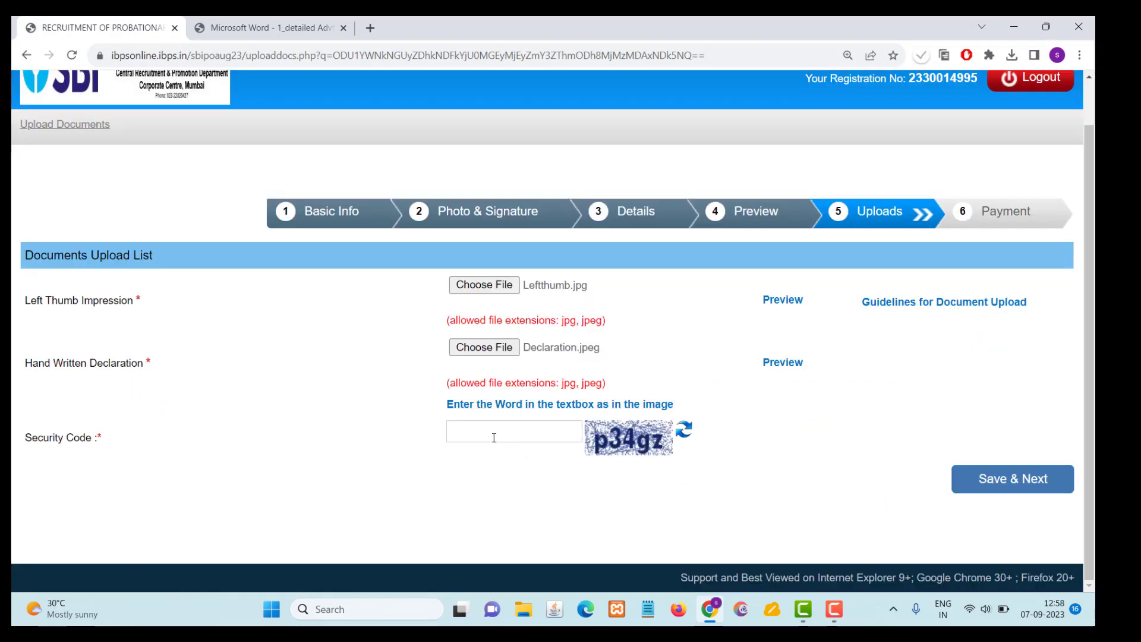
- Enter the security code from the image on the uploads page, then save and continue to payment
click(485, 433)
text(p34gz)
click(985, 488)
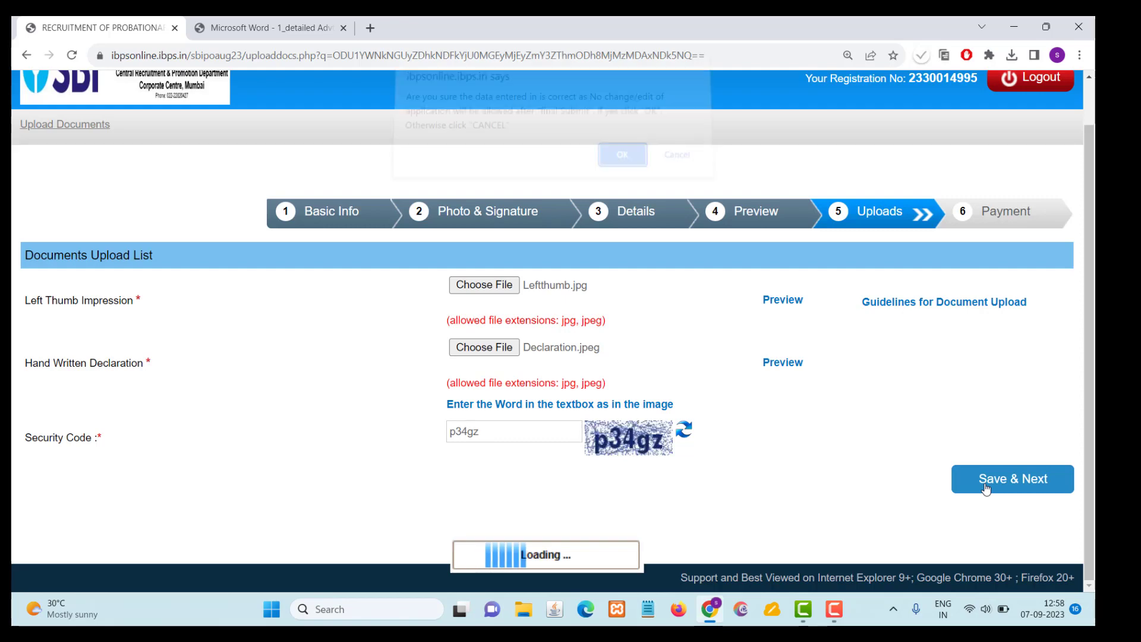
- Enter the security code from the image on the payment page and submit it to open the payment gateway
click(397, 367)
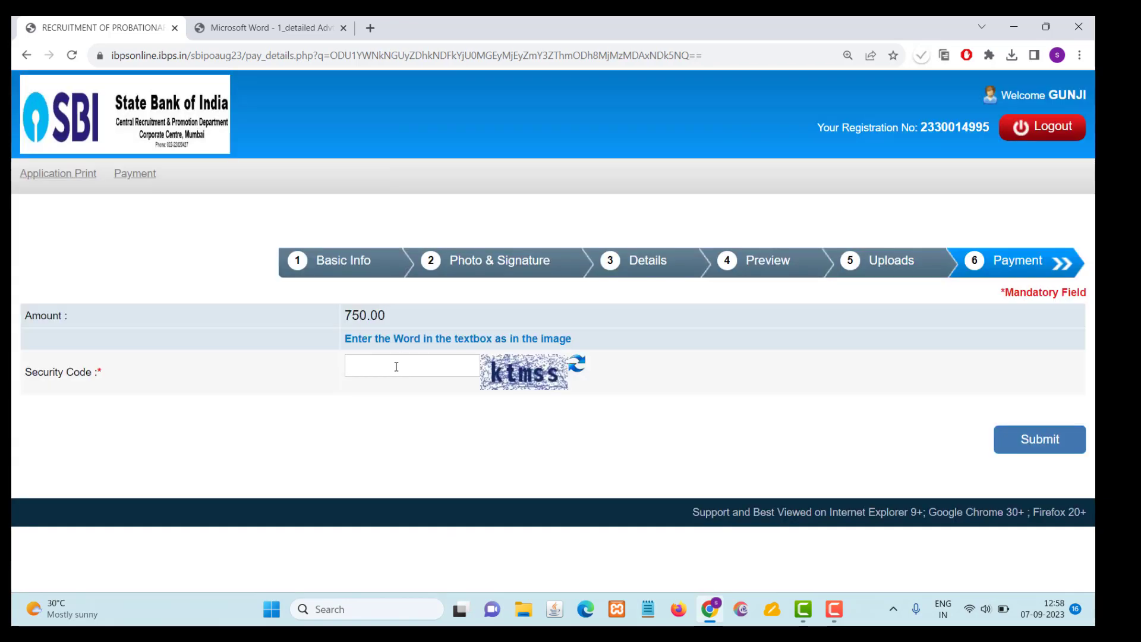
text(ktmss)
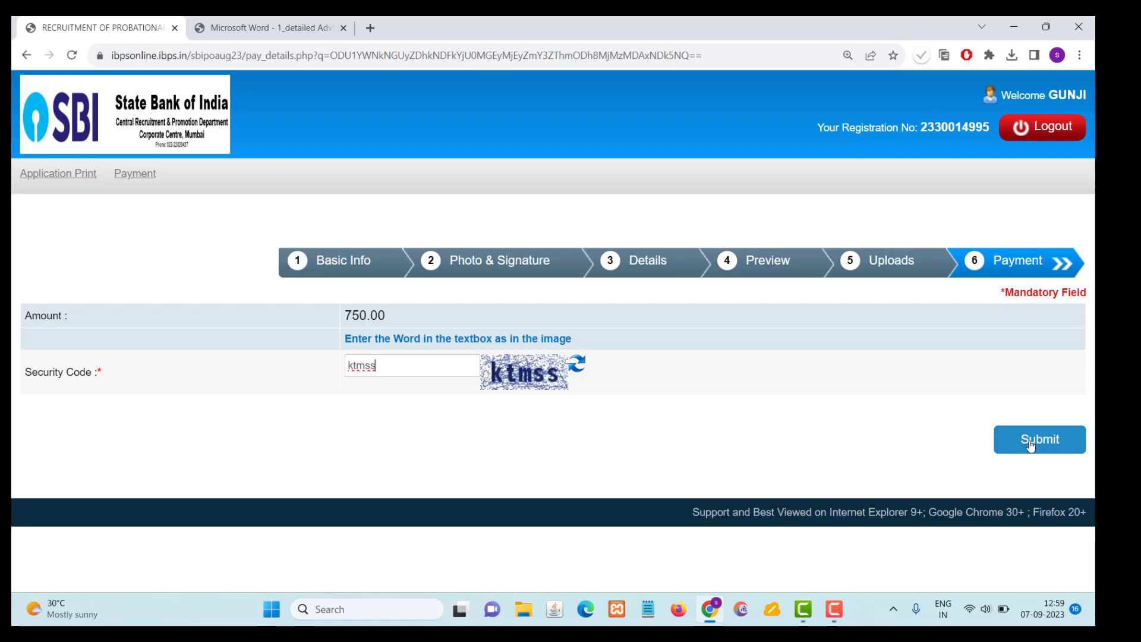
click(1030, 440)
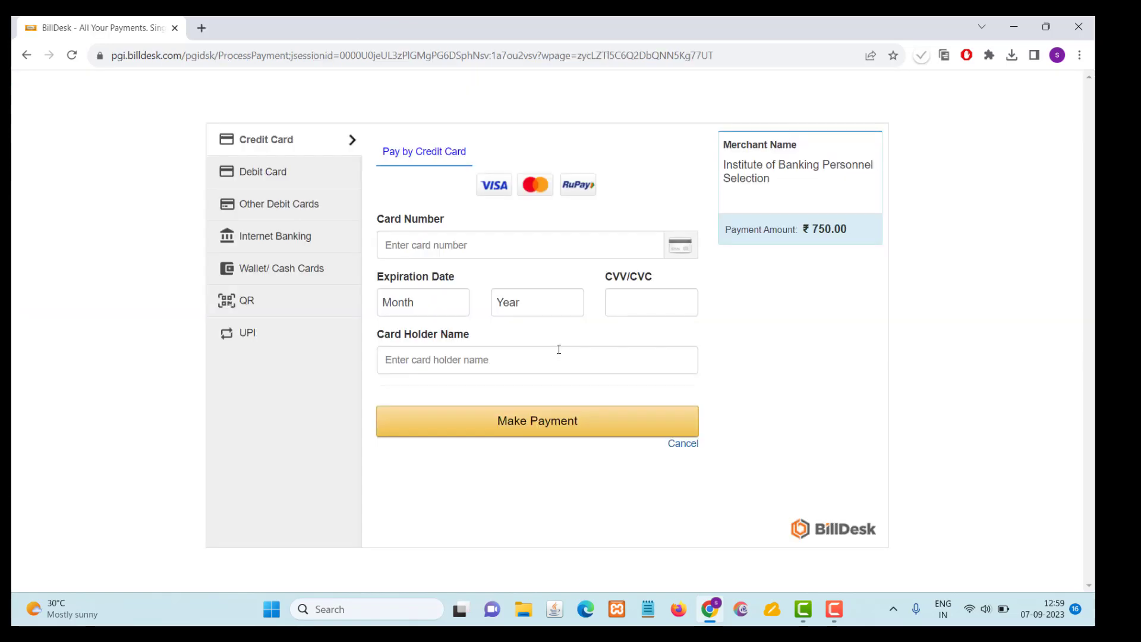